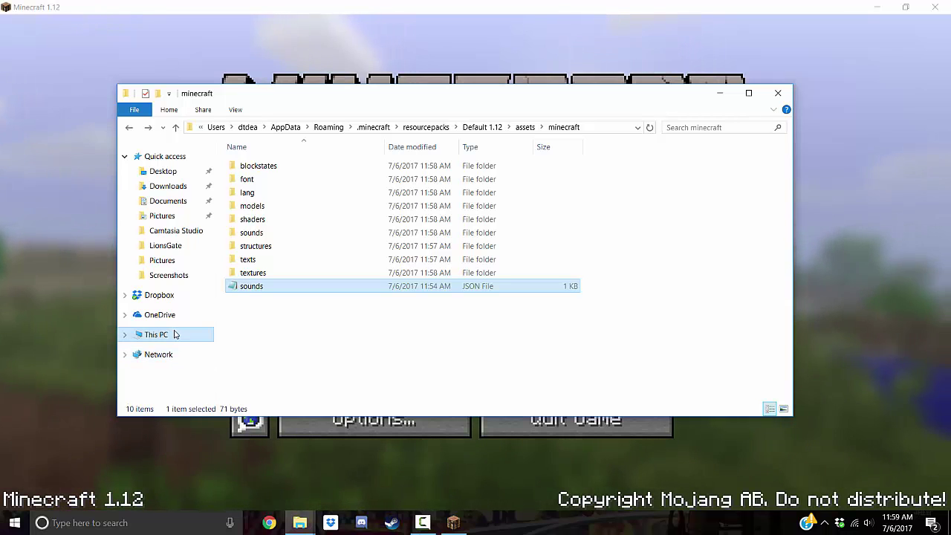
- Open the Downloads folder and locate the shotgun shot sound effect file
click(287, 335)
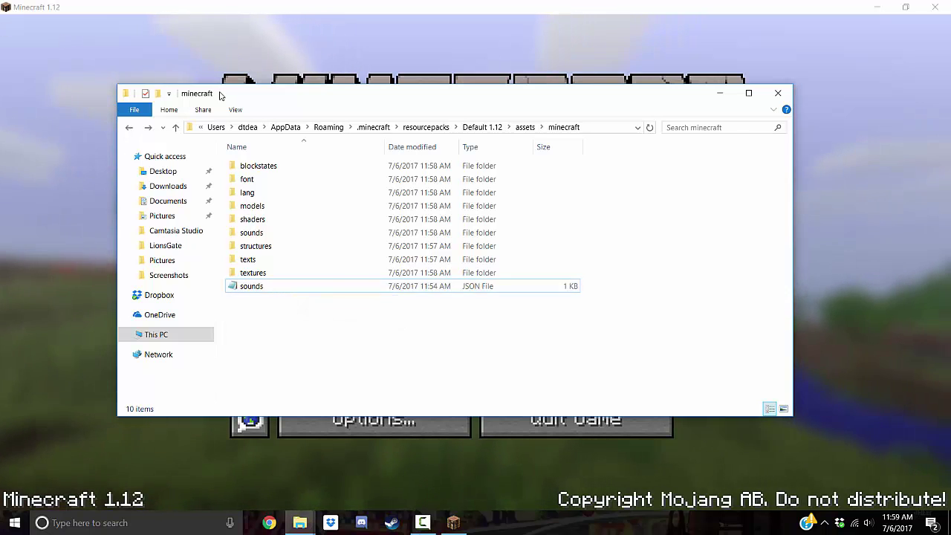
drag(220, 96, 247, 149)
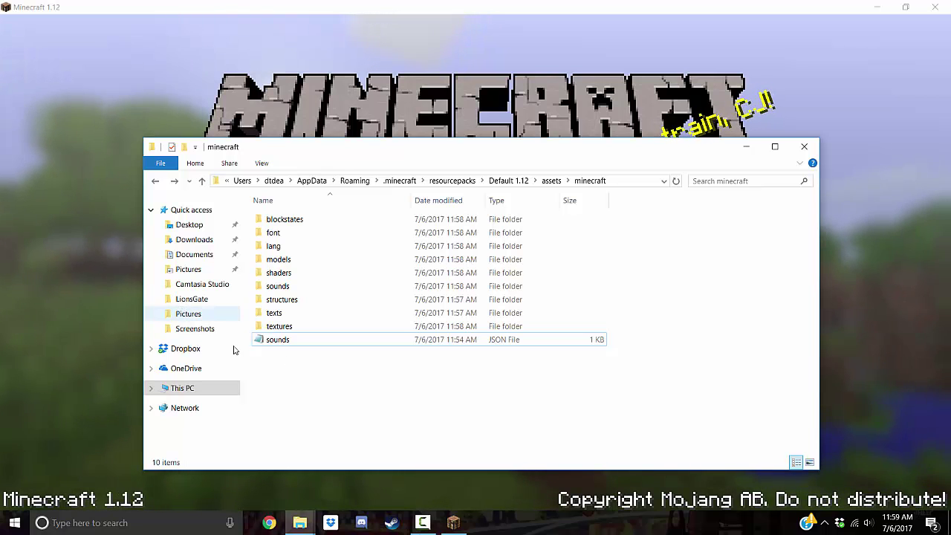
click(190, 239)
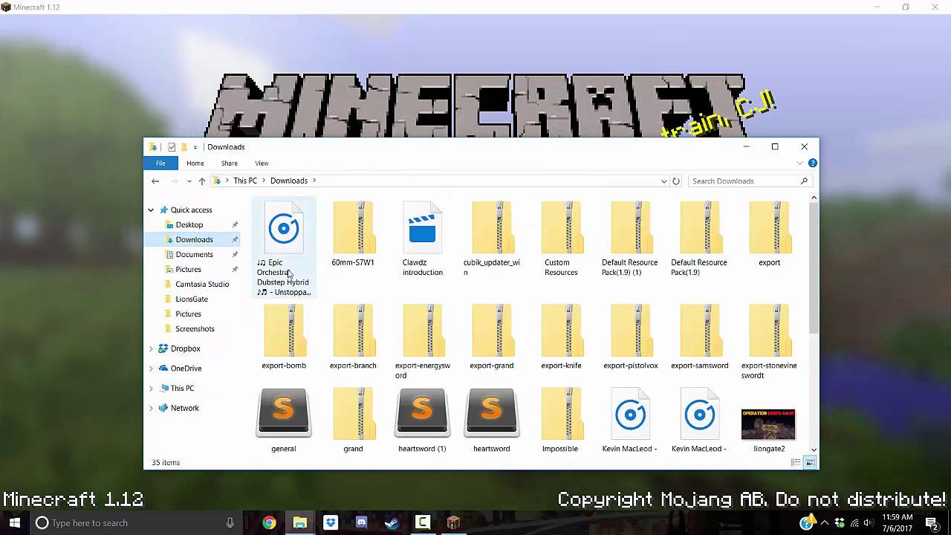
scroll(384, 313, down, 3)
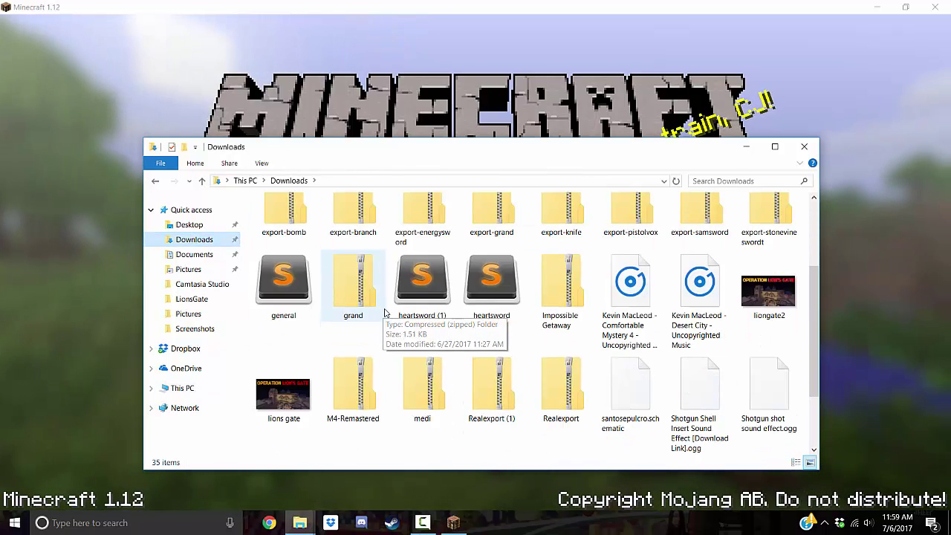
scroll(738, 418, up, 1)
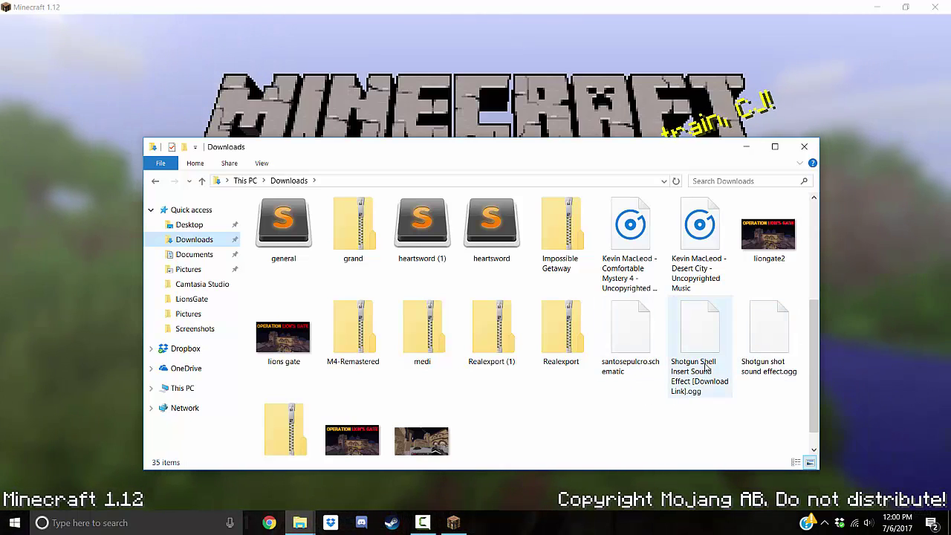
scroll(713, 408, up, 3)
scroll(416, 262, down, 3)
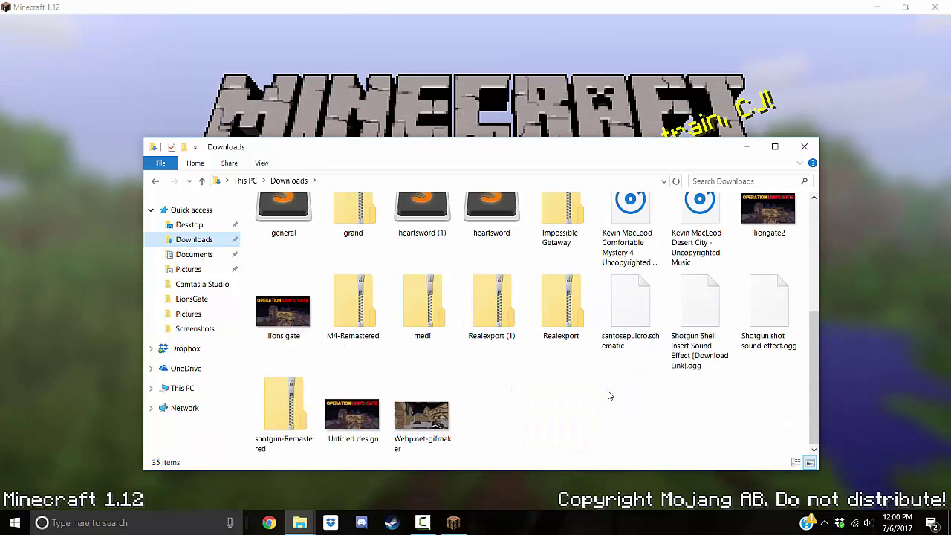
- Copy "Shotgun shot sound effect.ogg" into the assets/minecraft folder of the zipped Default Resource Pack(1.9) (1)
click(761, 331)
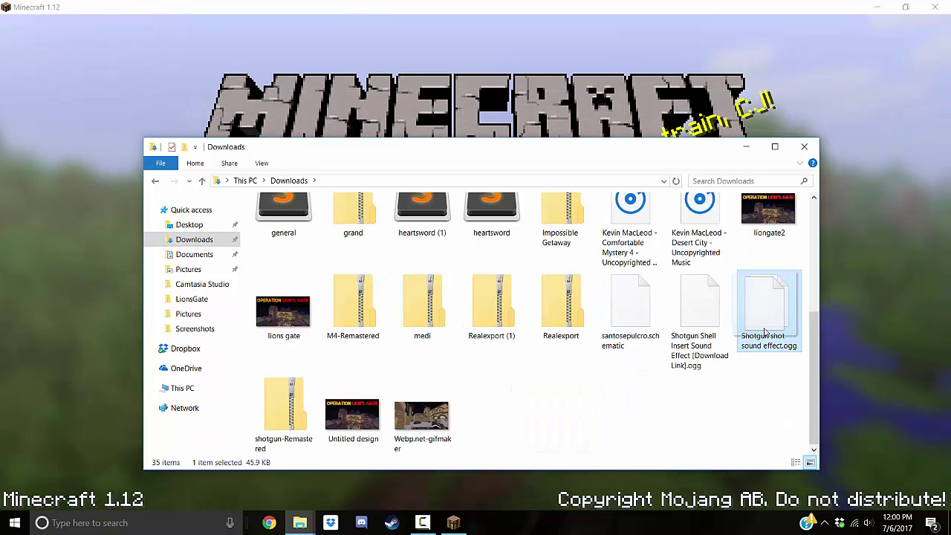
drag(765, 331, 393, 447)
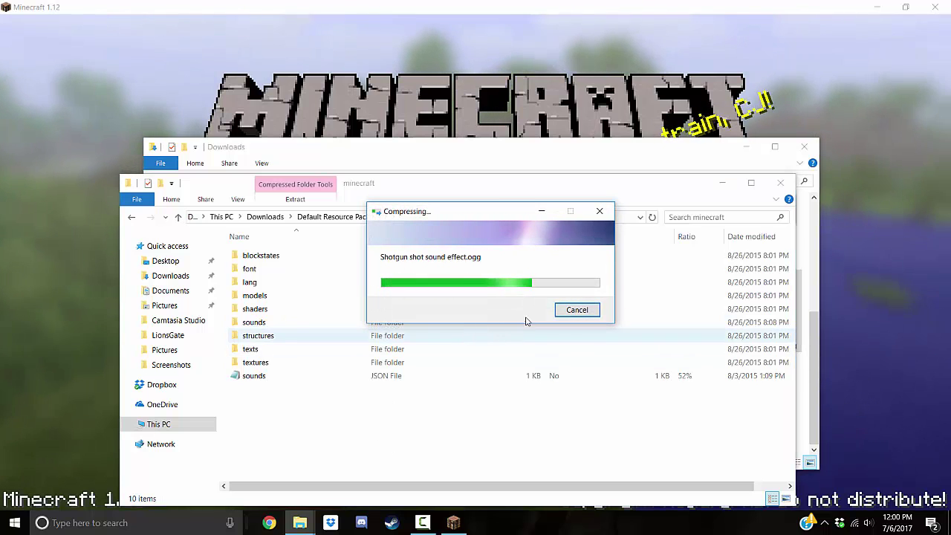
click(806, 423)
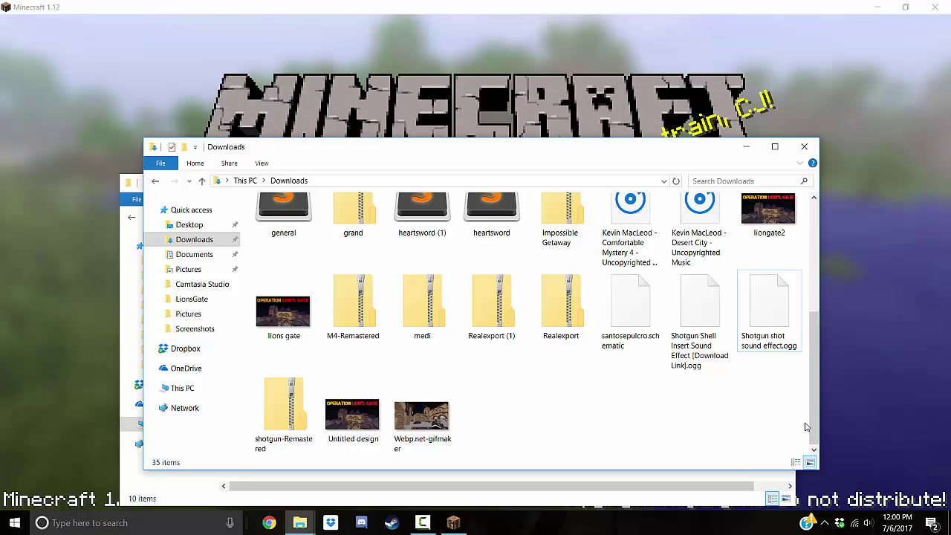
click(747, 148)
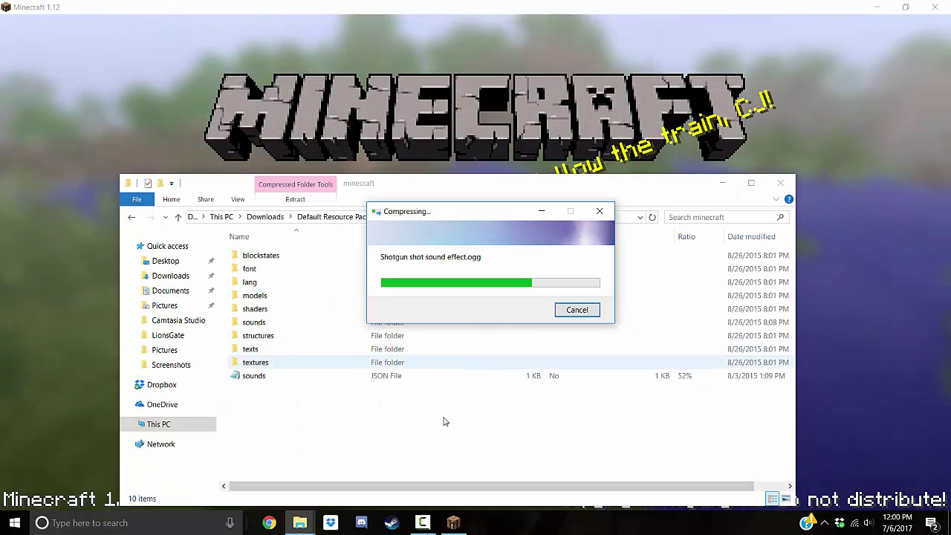
drag(450, 218, 379, 300)
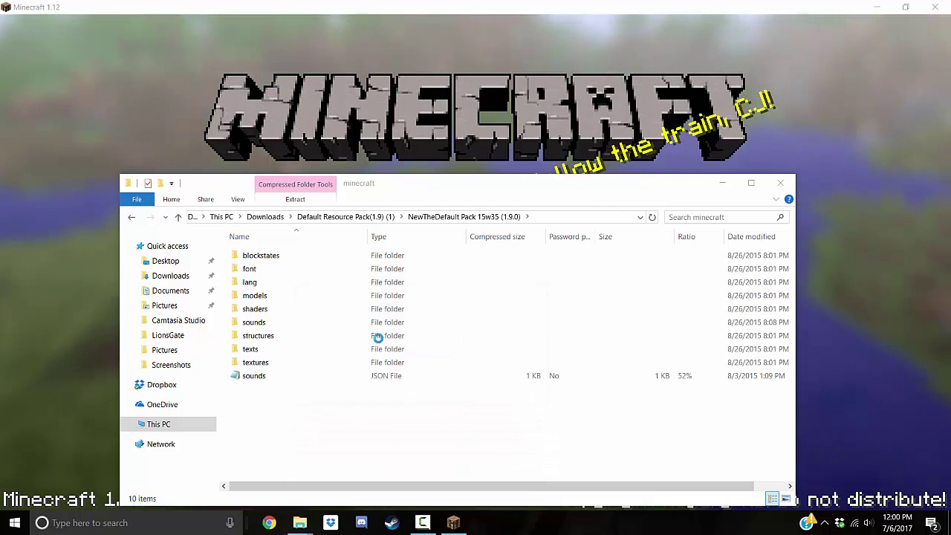
click(476, 381)
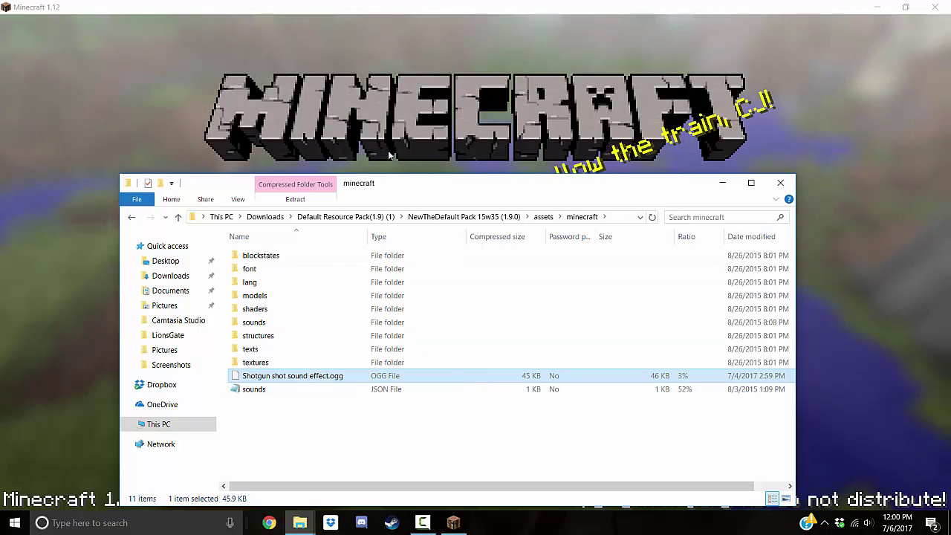
- Copy "Shotgun shot sound effect.ogg" from the zipped pack and paste it into the Default 1.12 pack's assets/minecraft folder
drag(378, 192, 416, 121)
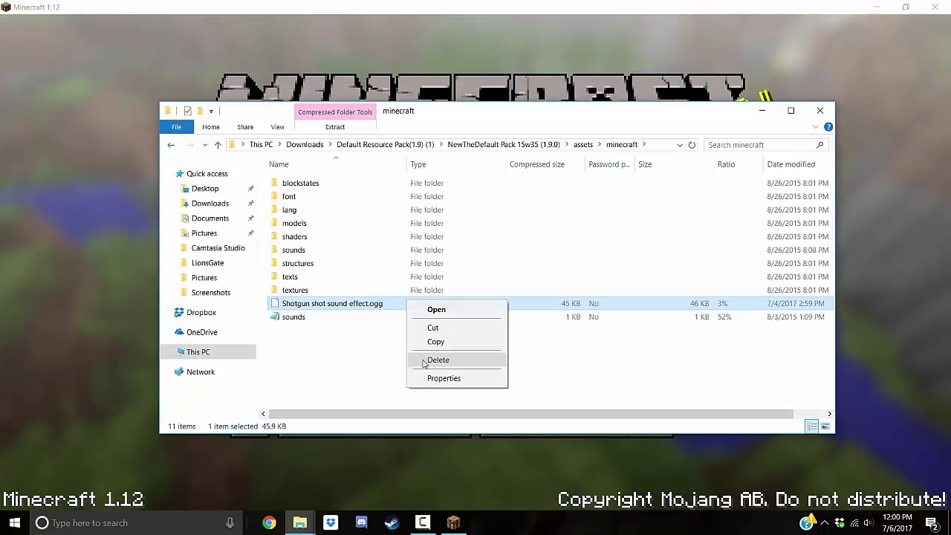
click(366, 306)
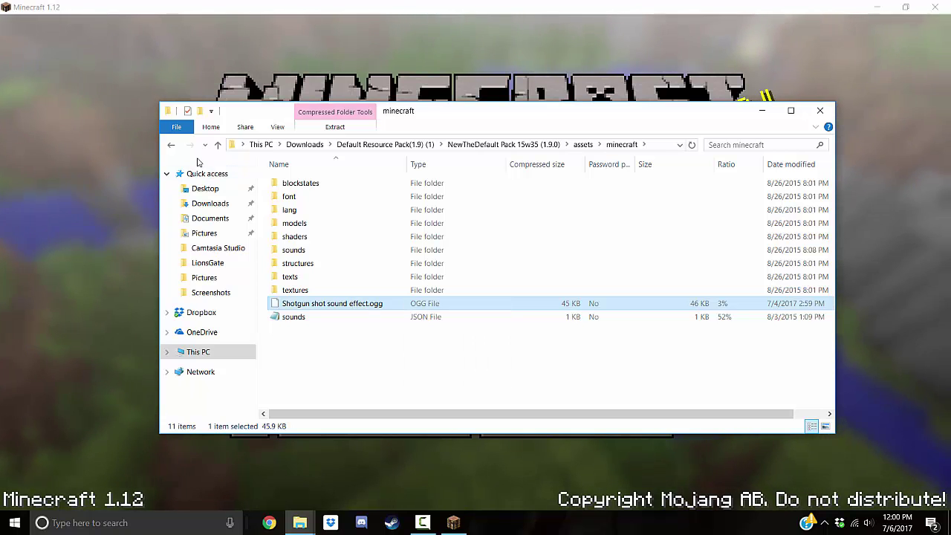
click(169, 146)
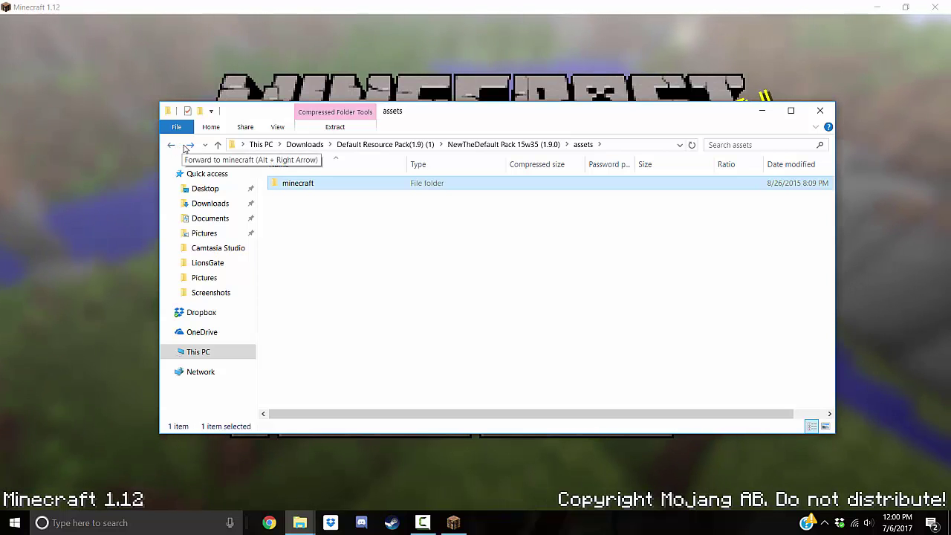
click(189, 144)
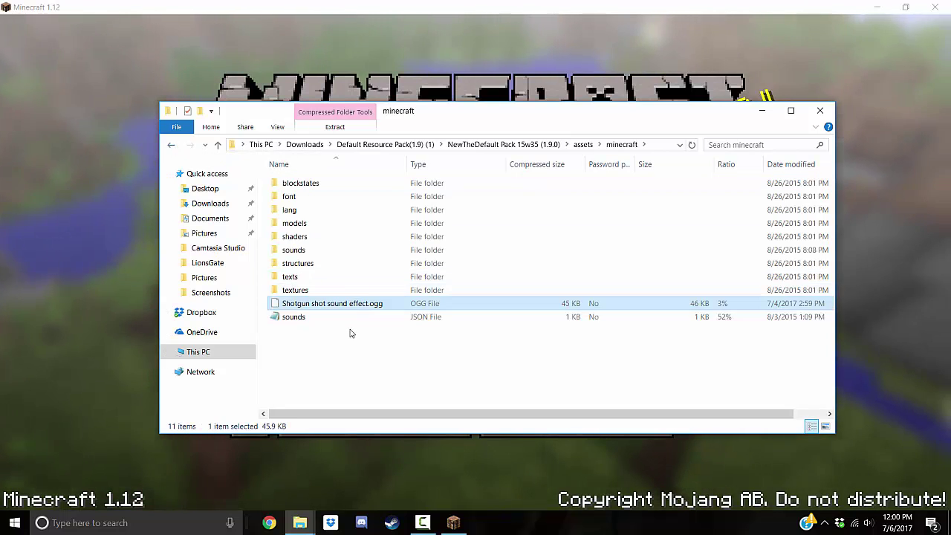
click(820, 111)
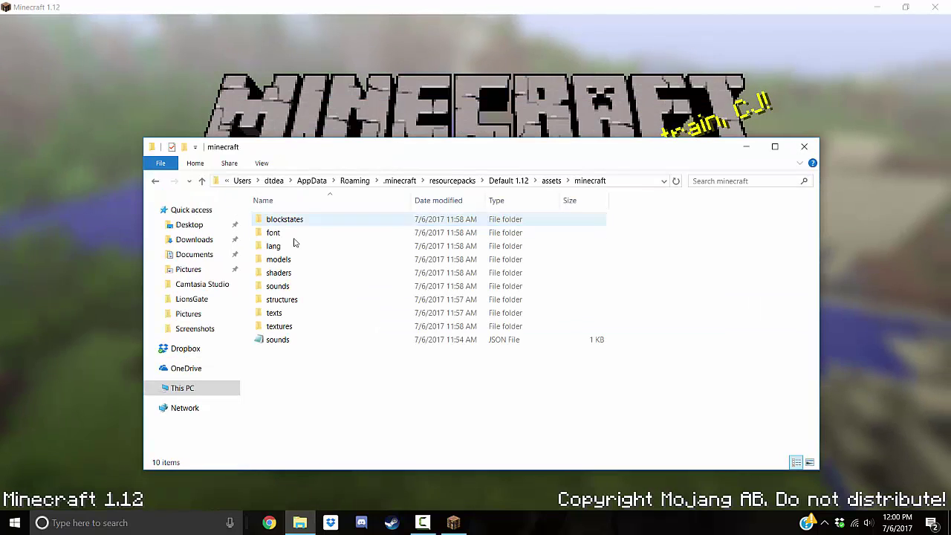
key(ctrl+v)
click(361, 391)
- Rename the pasted shotgun sound effect file as shotgun.ogg
right_click(340, 340)
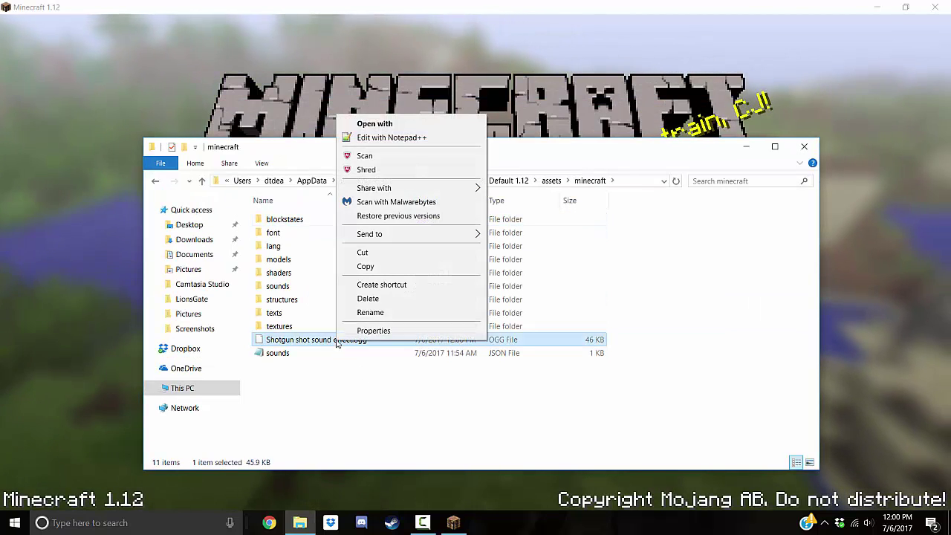
click(349, 312)
click(353, 340)
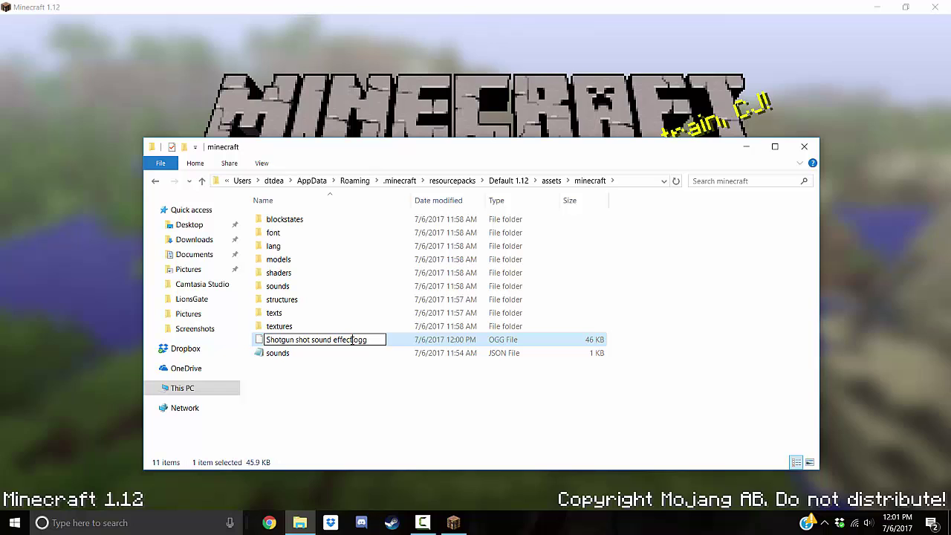
drag(352, 339, 251, 335)
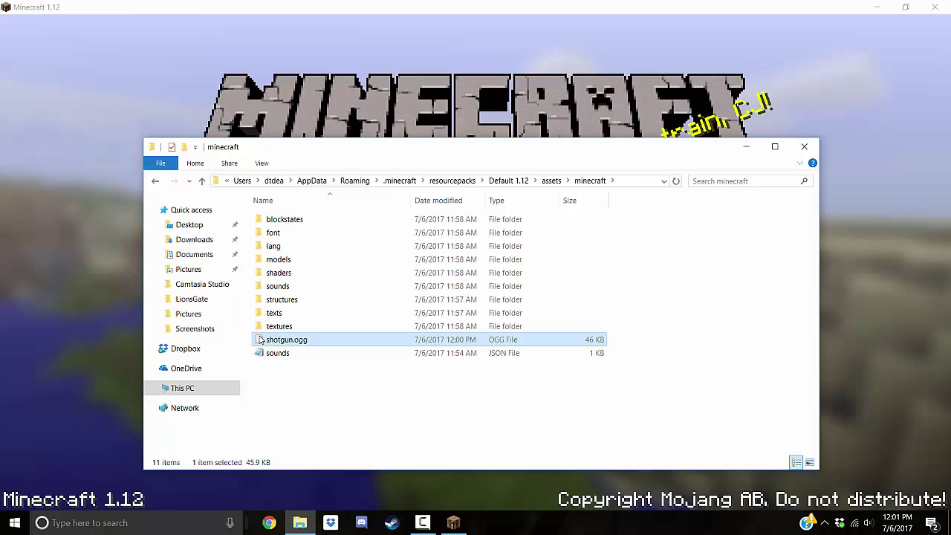
drag(284, 339, 300, 341)
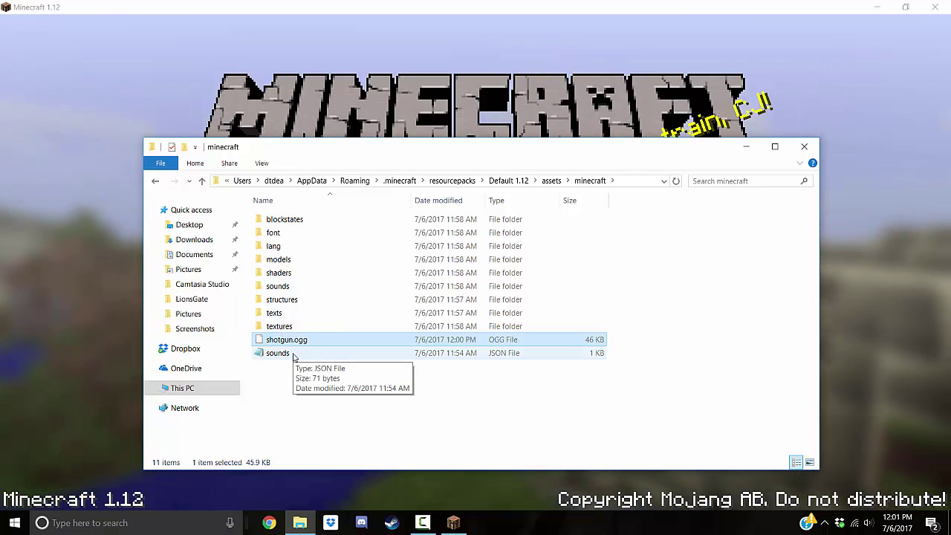
- Check the sounds JSON file and retrace the Default 1.12 pack's folder path up to resourcepacks and back
double_click(301, 354)
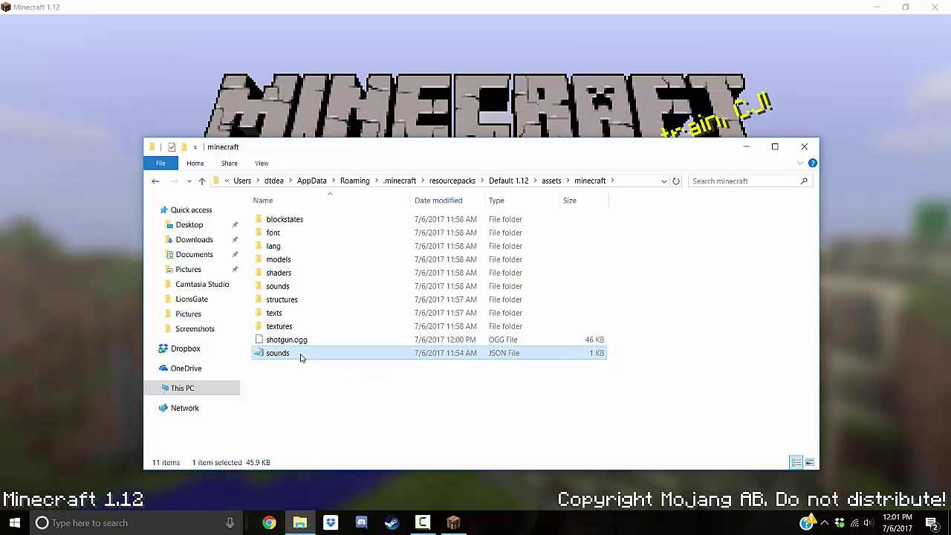
click(881, 118)
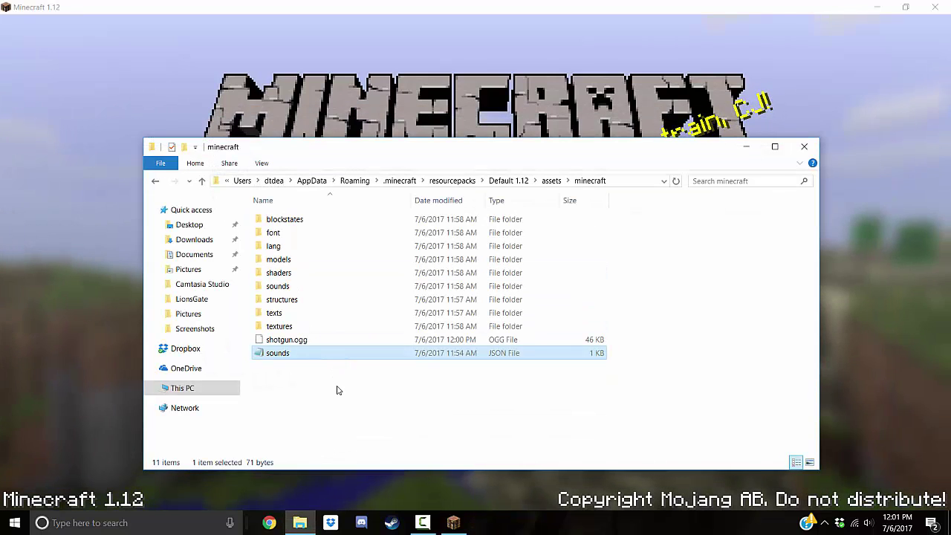
click(153, 184)
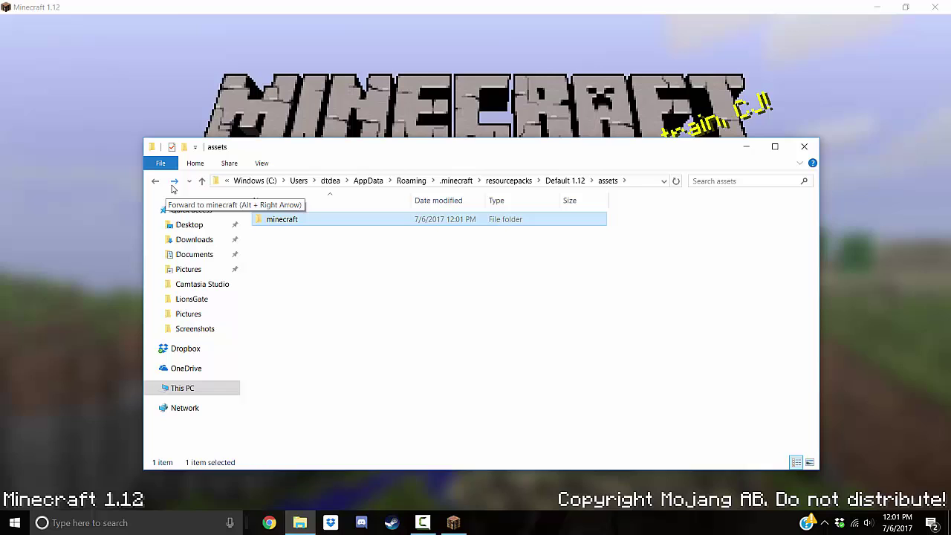
click(155, 183)
click(156, 183)
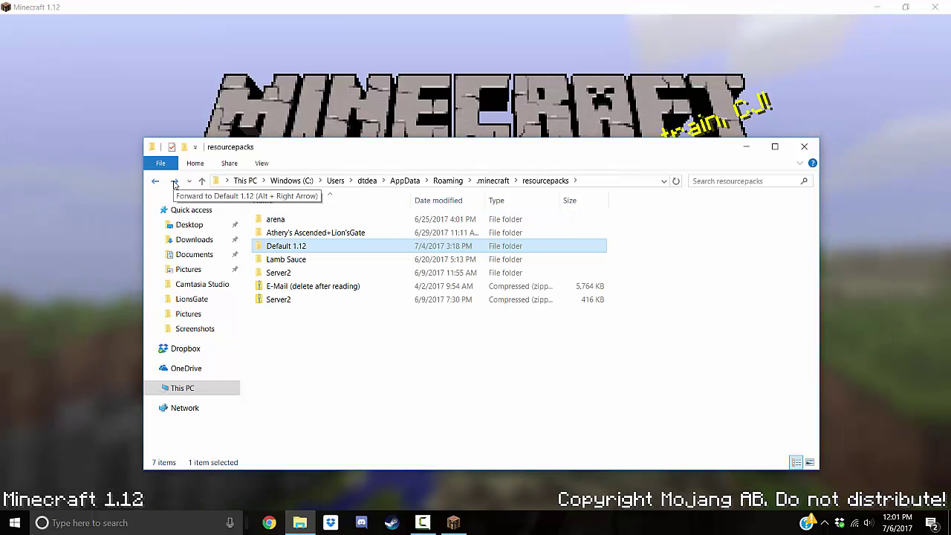
click(174, 184)
click(175, 185)
click(175, 184)
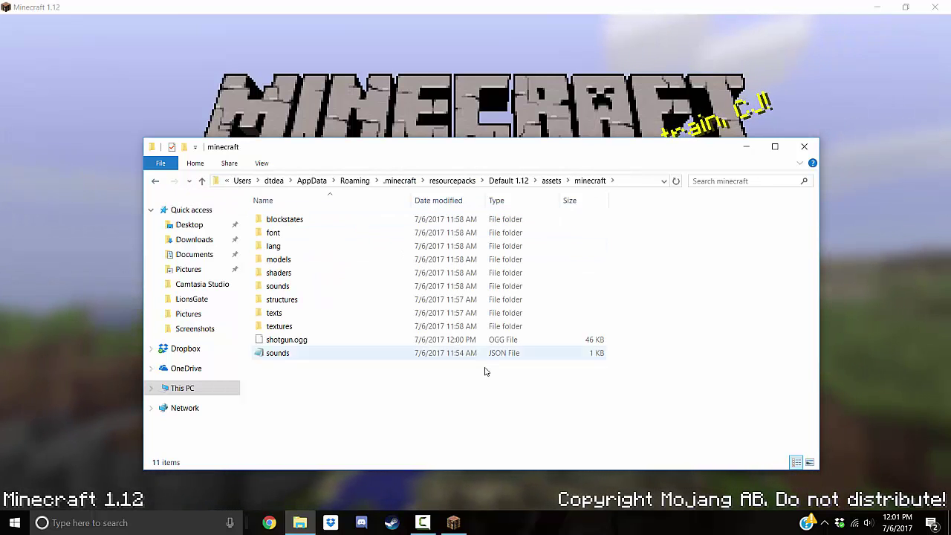
- Move shotgun.ogg into the sounds folder of the Default 1.12 pack and open that folder
click(292, 338)
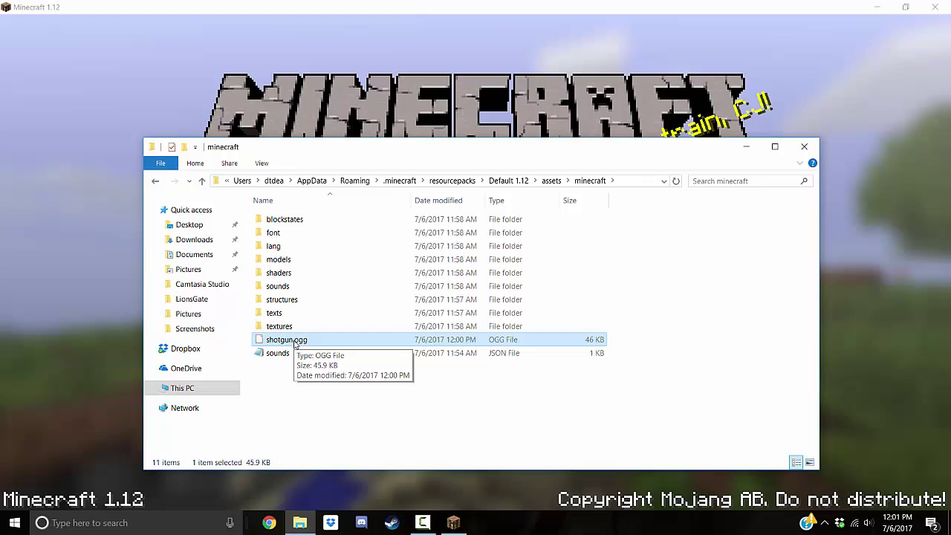
drag(630, 363, 647, 326)
click(343, 340)
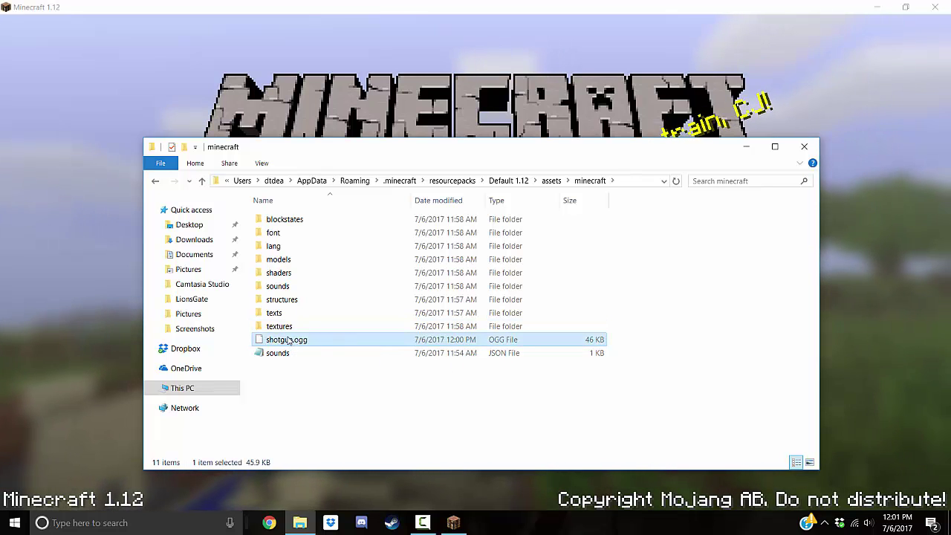
drag(288, 339, 334, 286)
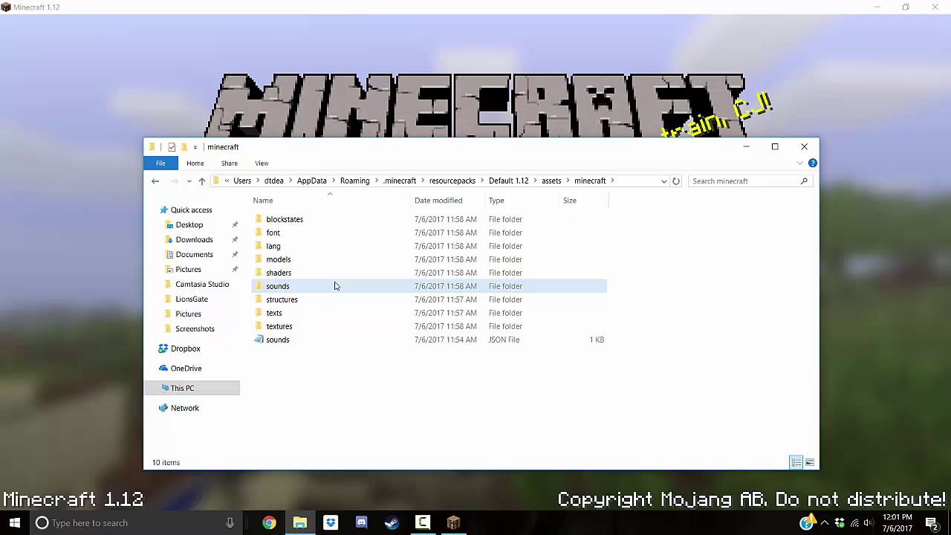
double_click(334, 286)
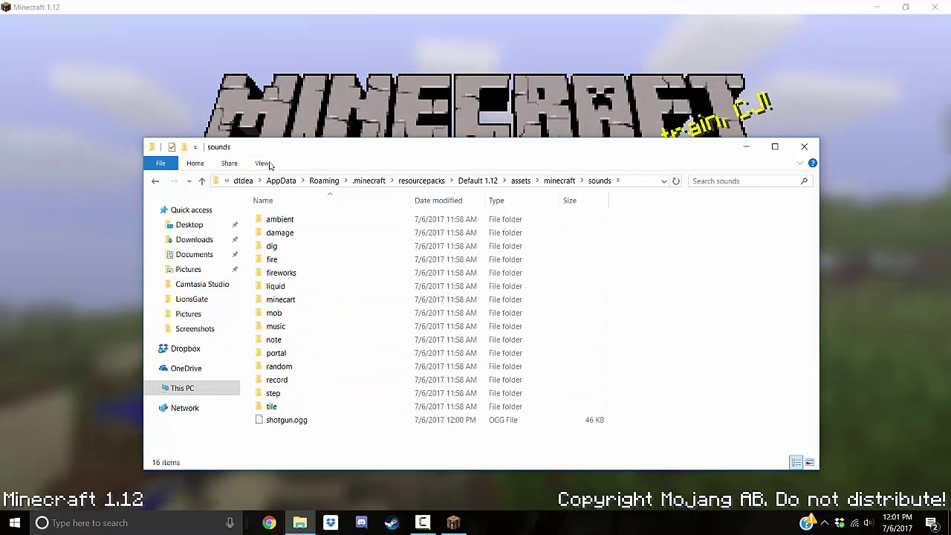
- Create a new folder named custom inside the sounds folder
right_click(728, 307)
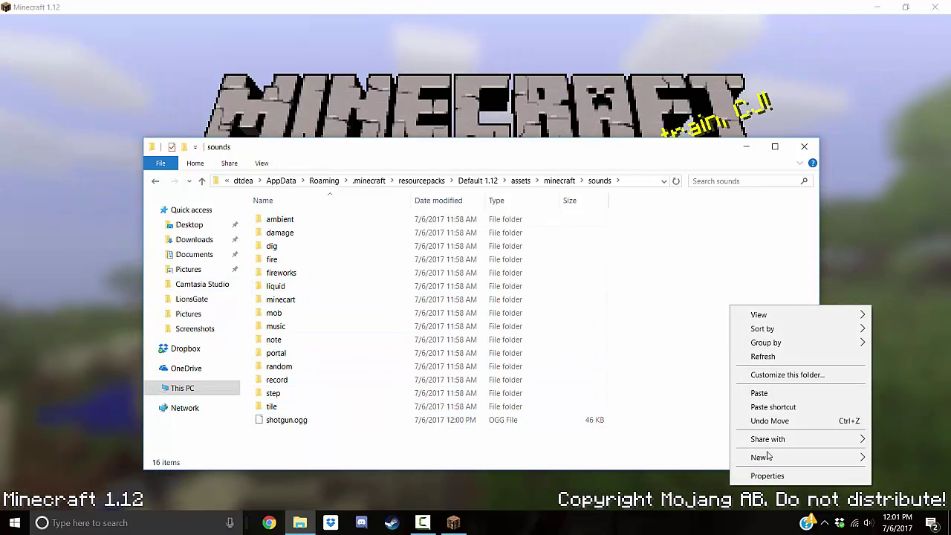
mouse_move(769, 456)
click(609, 326)
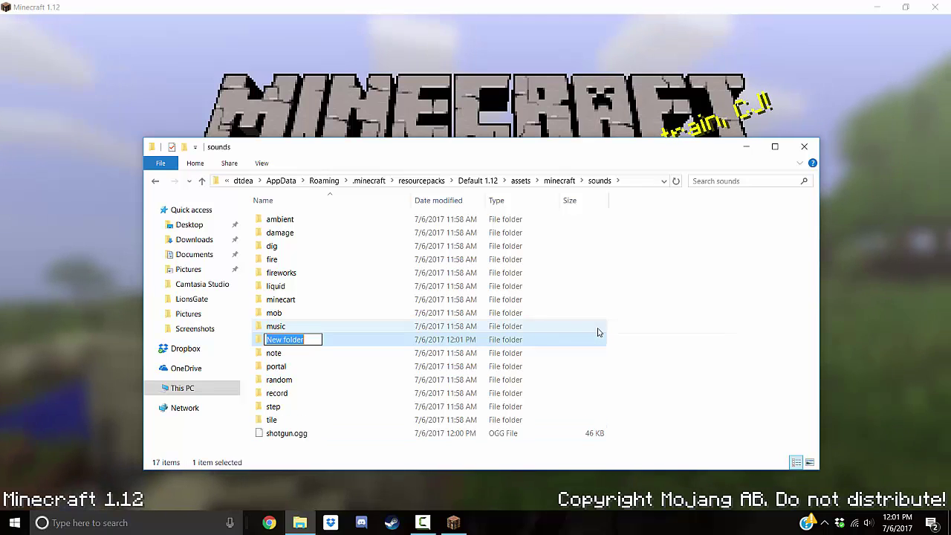
text(custom)
key(Return)
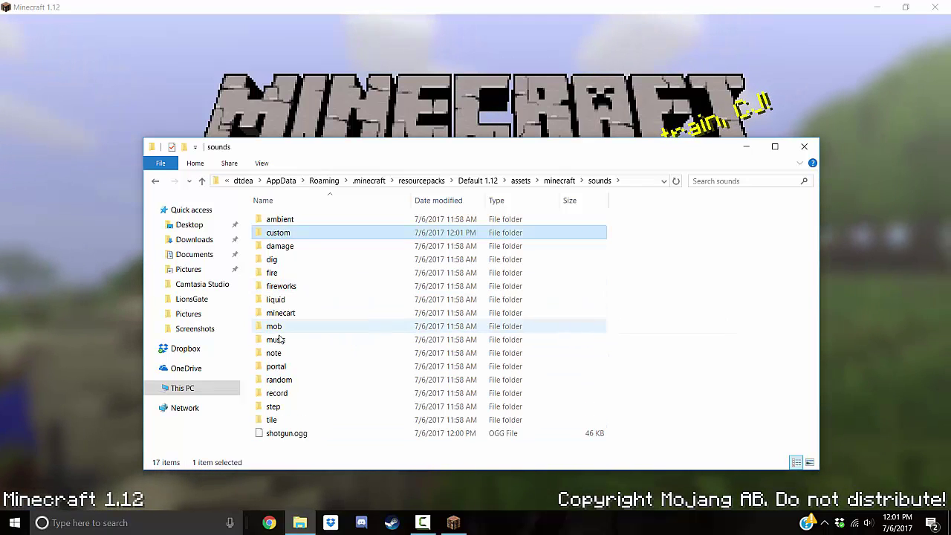
- Delete the .DS_Store file from the music folder inside sounds
double_click(276, 339)
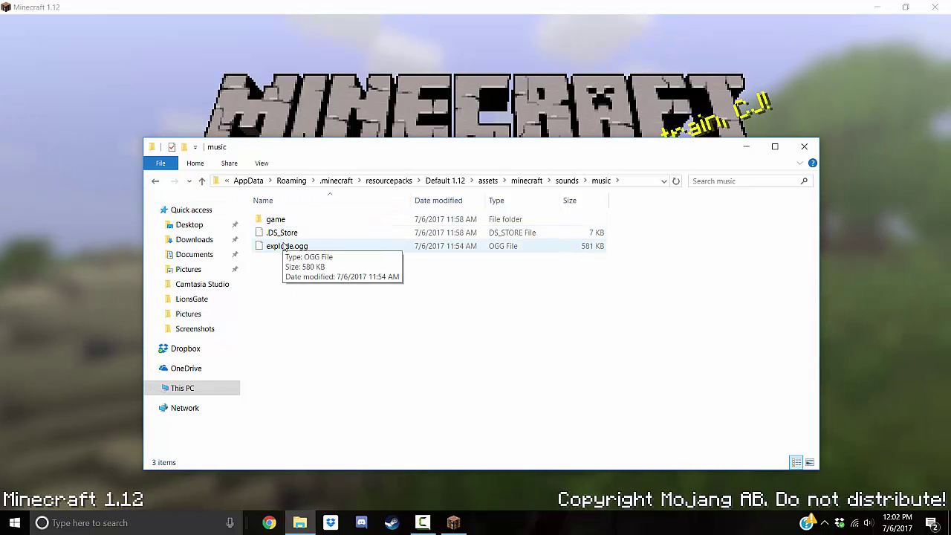
click(285, 246)
click(290, 233)
key(Delete)
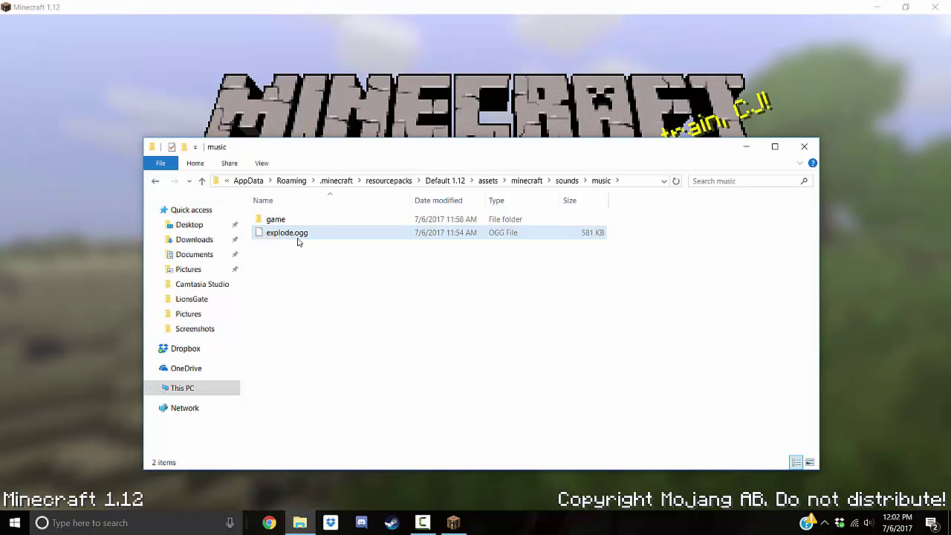
- Return to the sounds folder and move shotgun.ogg into its custom subfolder
click(343, 269)
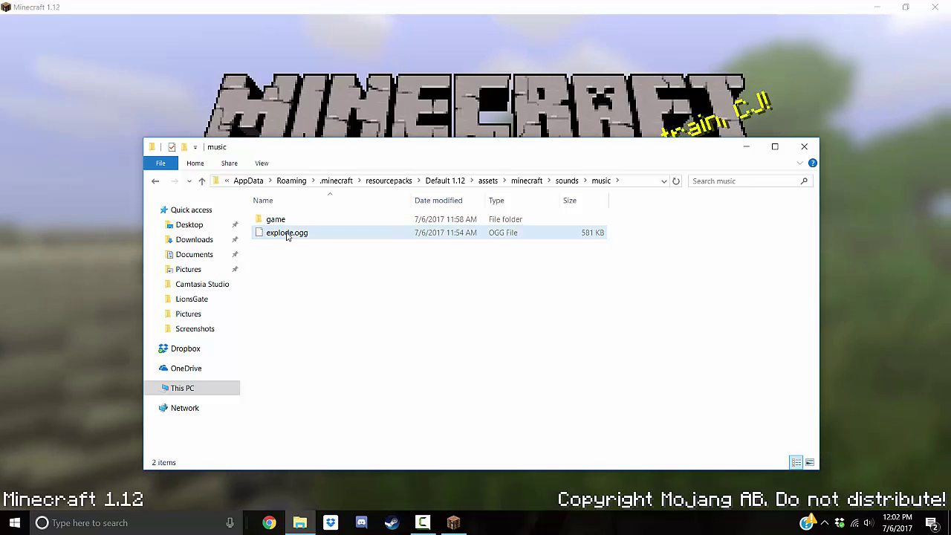
click(156, 182)
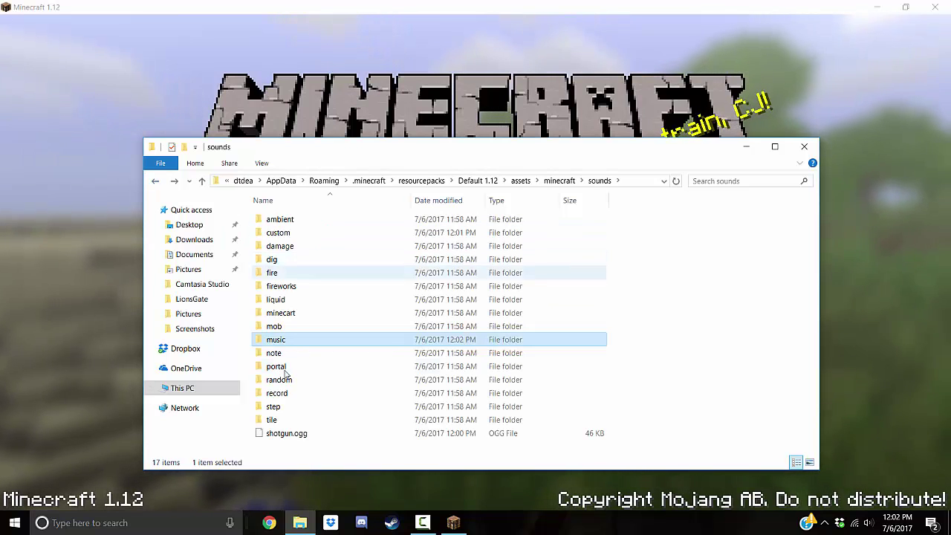
drag(292, 438, 280, 234)
- Inspect the game folder inside music and the contents of the custom folder, and return to the pack's minecraft folder
double_click(280, 343)
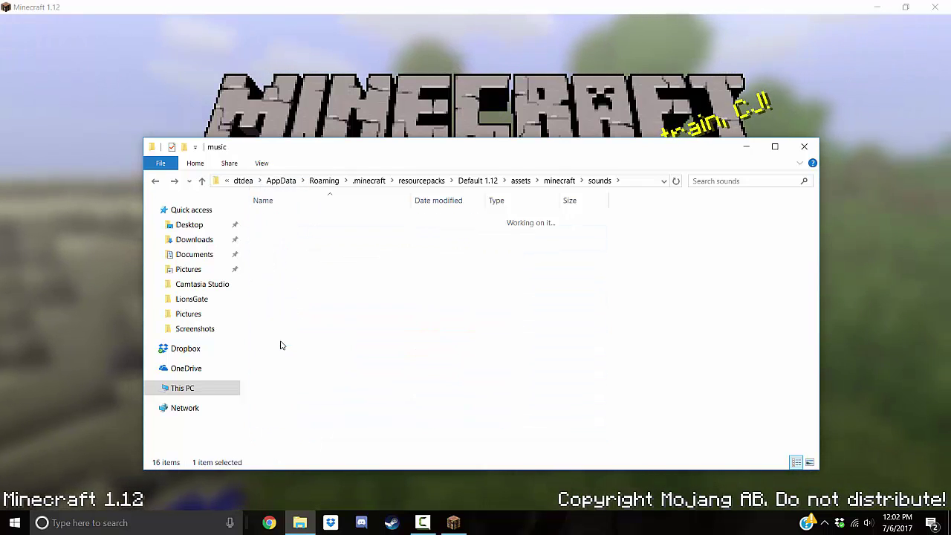
double_click(278, 219)
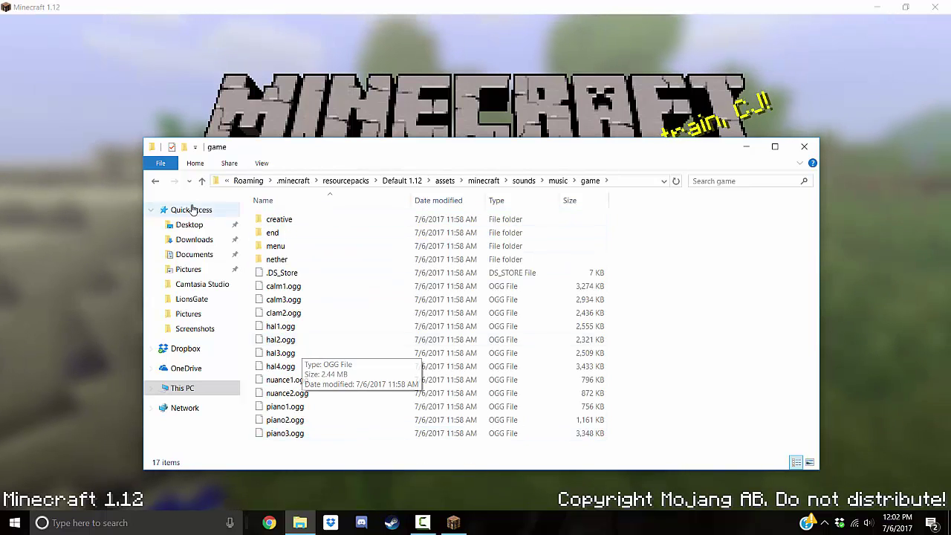
click(156, 181)
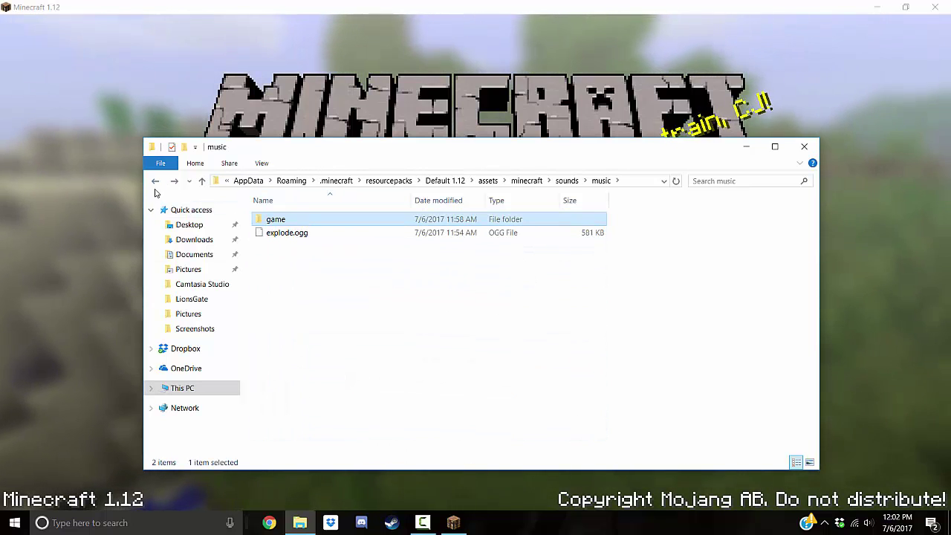
click(156, 181)
double_click(281, 233)
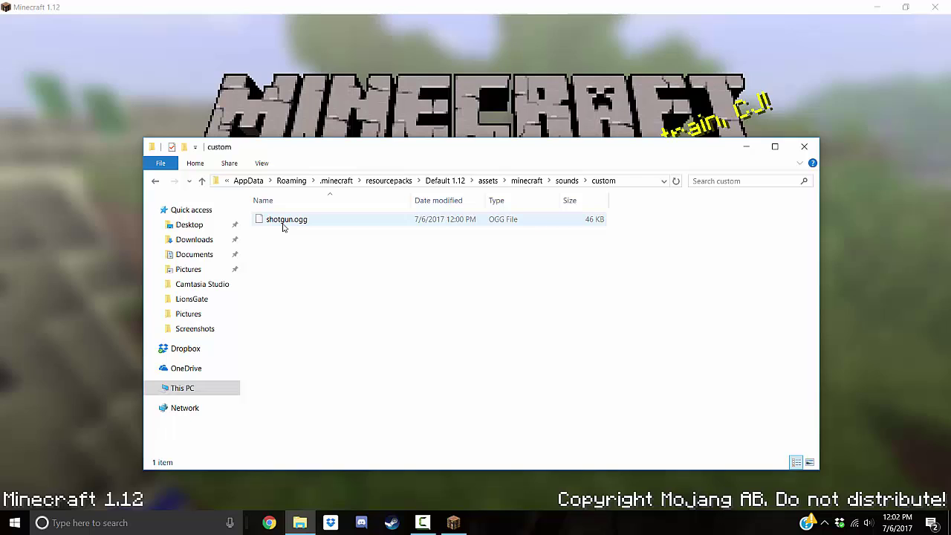
click(155, 180)
click(156, 181)
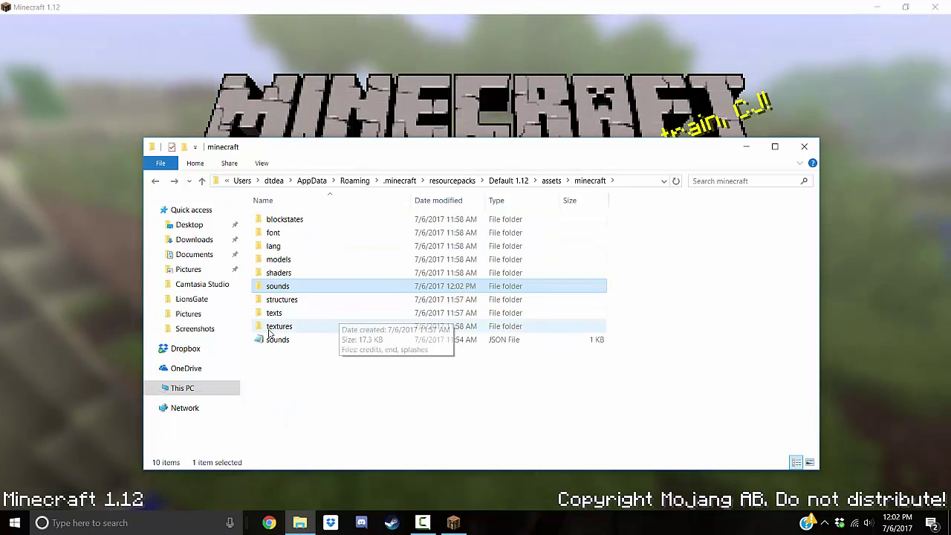
- Add a comma-separated copy of the music.explode entry to the sounds JSON file, renamed custom.shotgun with the sound path custom/shotgun
double_click(297, 340)
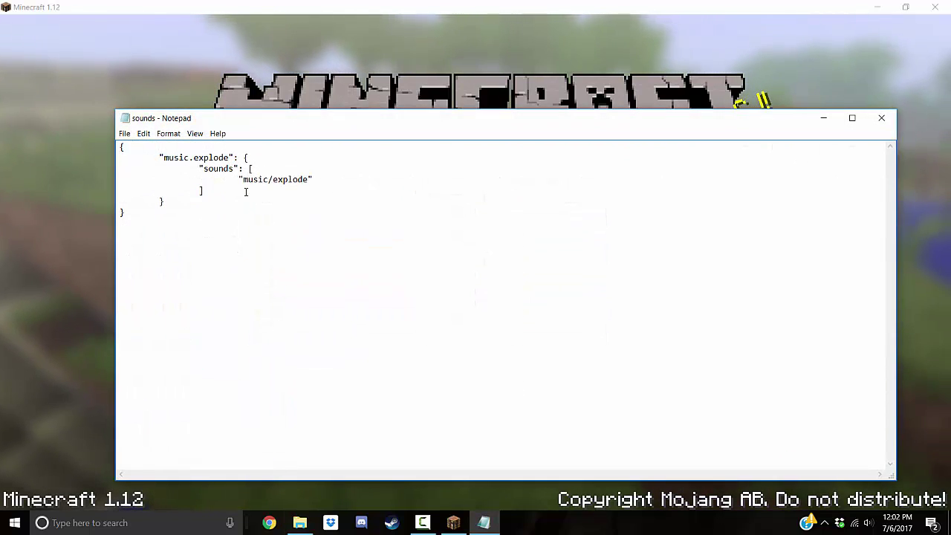
drag(143, 207, 153, 158)
click(162, 215)
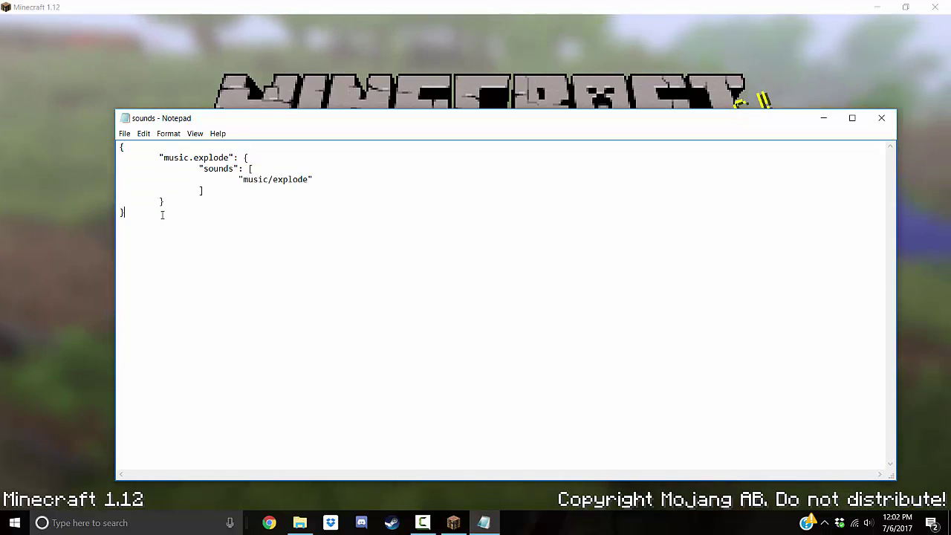
drag(164, 201, 159, 157)
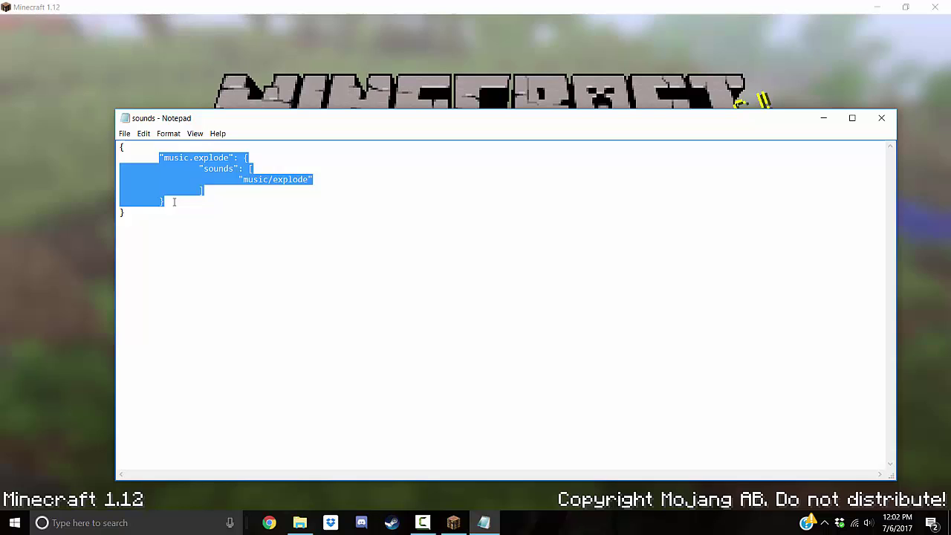
key(ctrl+c)
click(174, 202)
text(,)
key(Return)
key(ctrl+v)
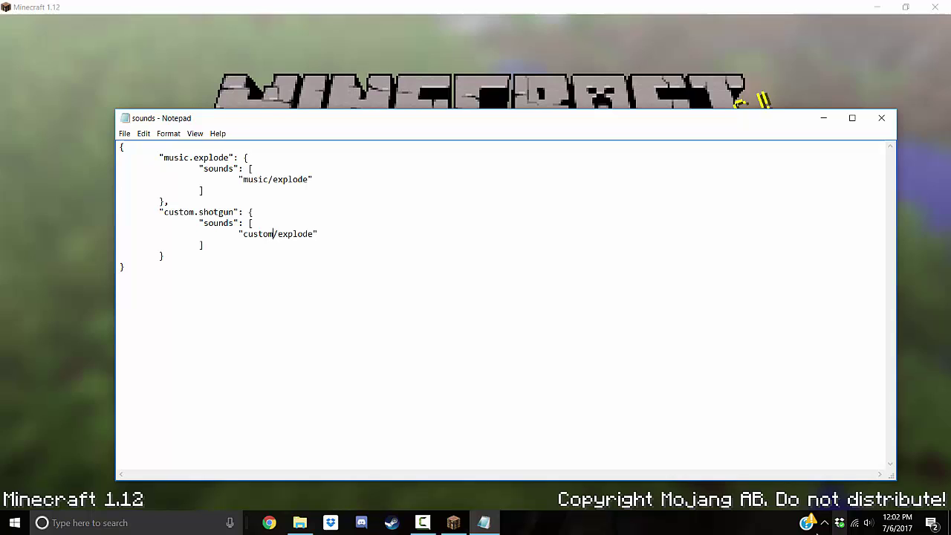
drag(314, 233, 278, 236)
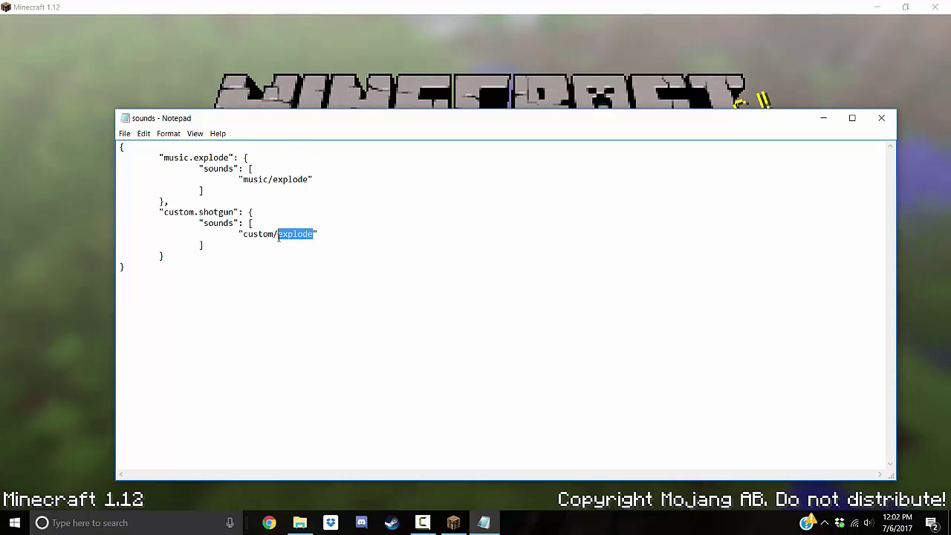
text(shotgun)
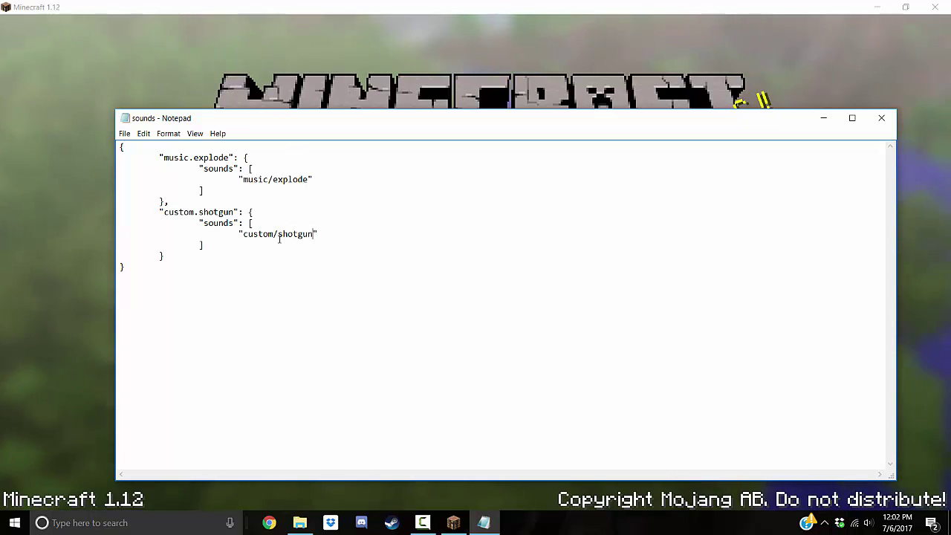
- Review the separating comma, the braces and the dot in custom.shotgun, and save and close the sounds JSON file
drag(169, 201, 96, 130)
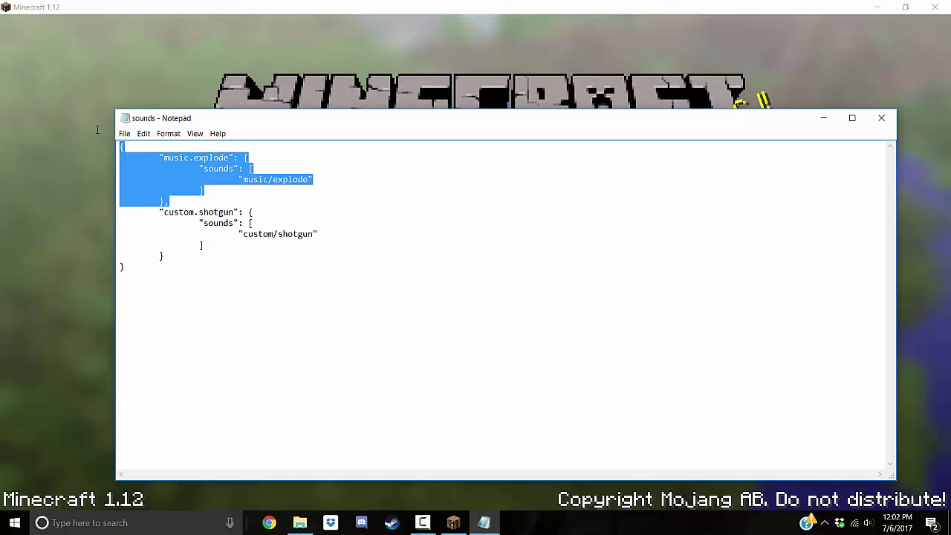
click(161, 199)
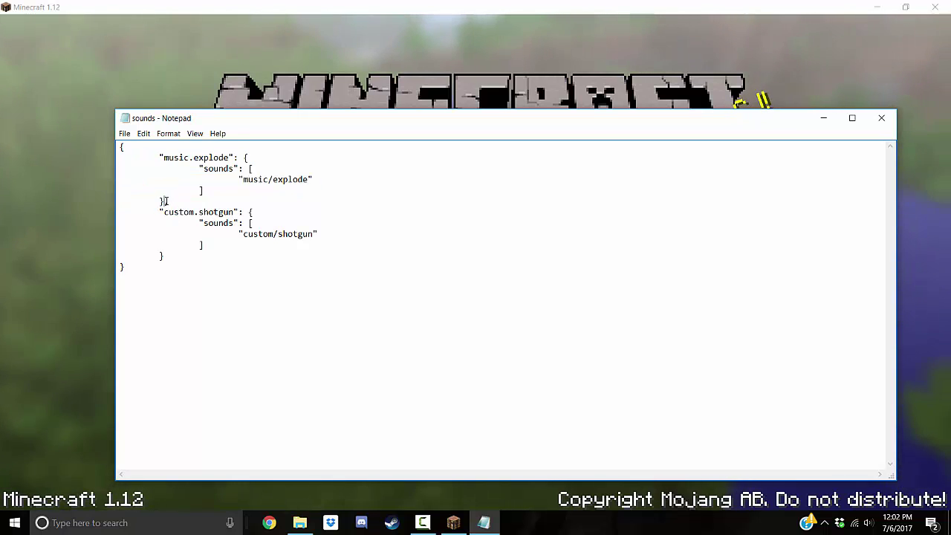
drag(166, 201, 159, 157)
click(169, 201)
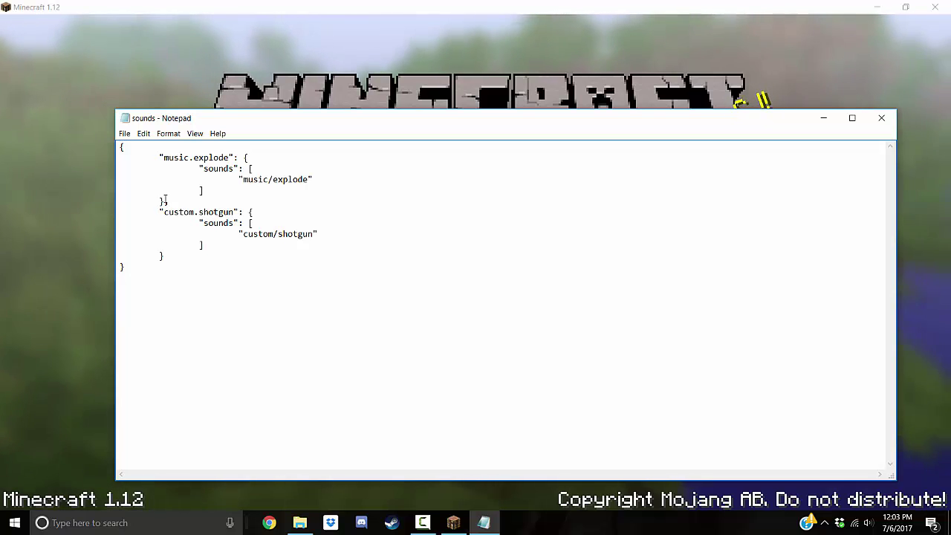
drag(119, 147, 127, 150)
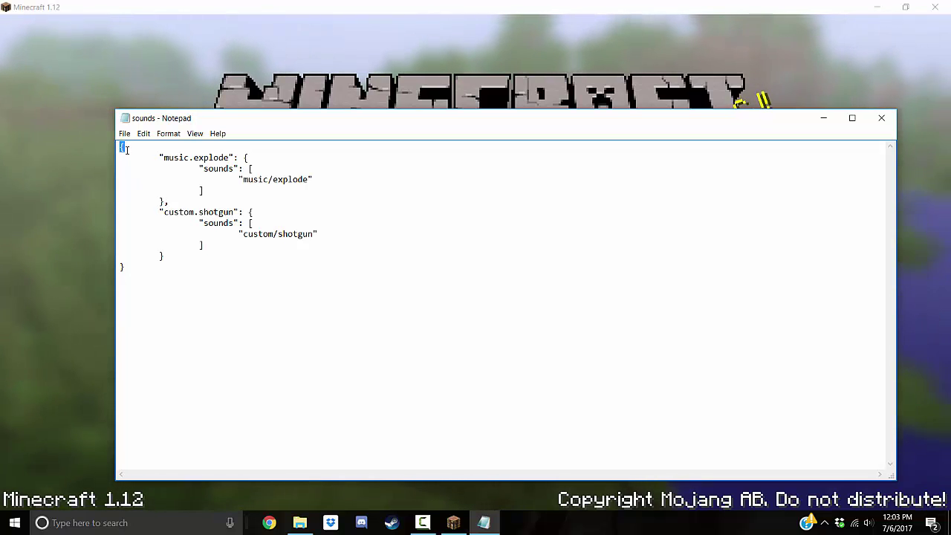
click(199, 213)
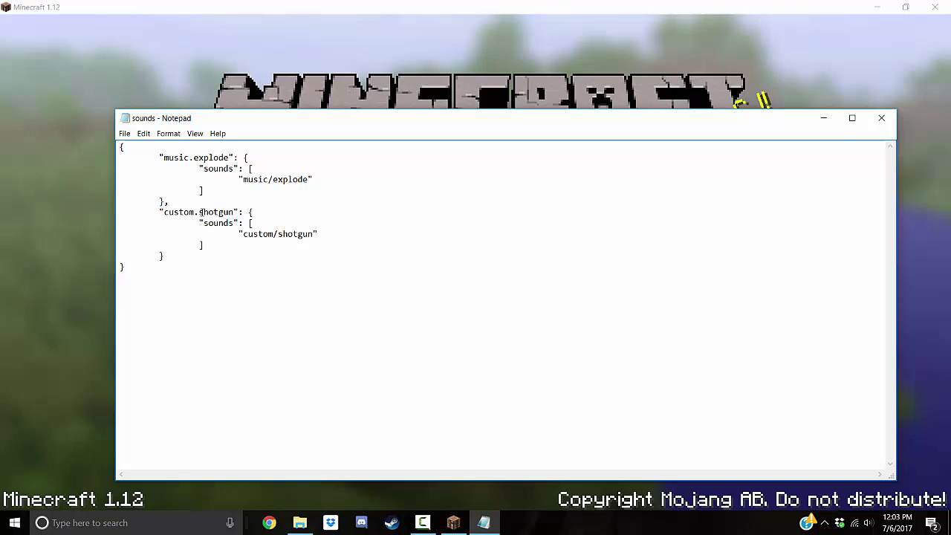
double_click(200, 212)
click(209, 213)
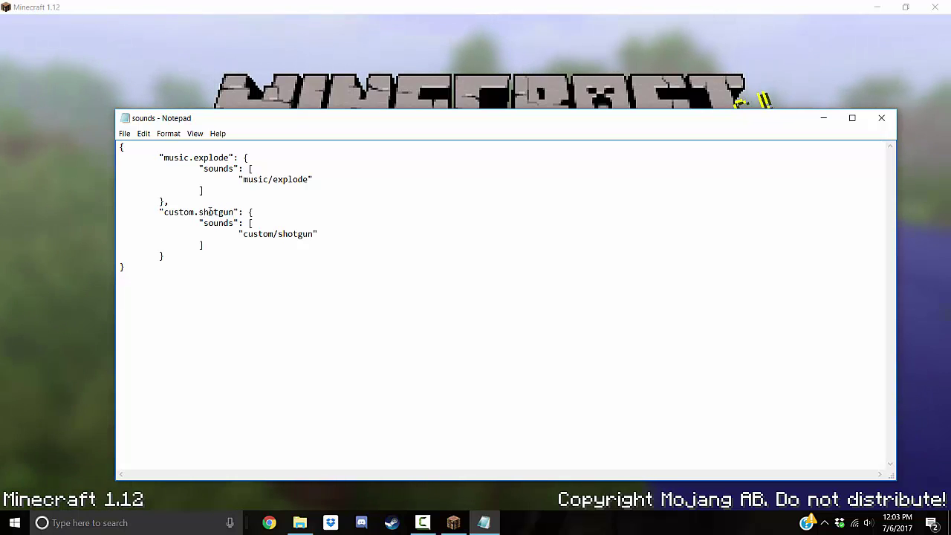
double_click(200, 213)
click(235, 213)
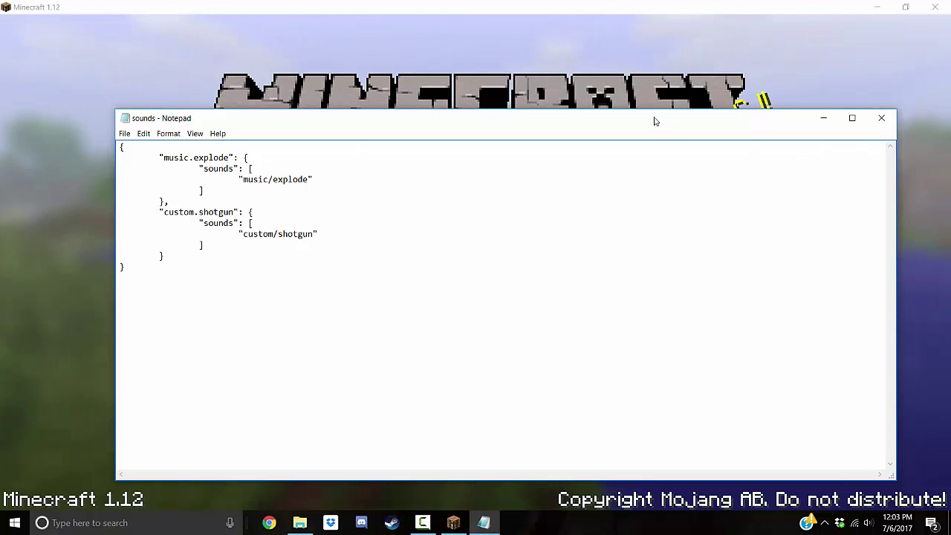
click(881, 118)
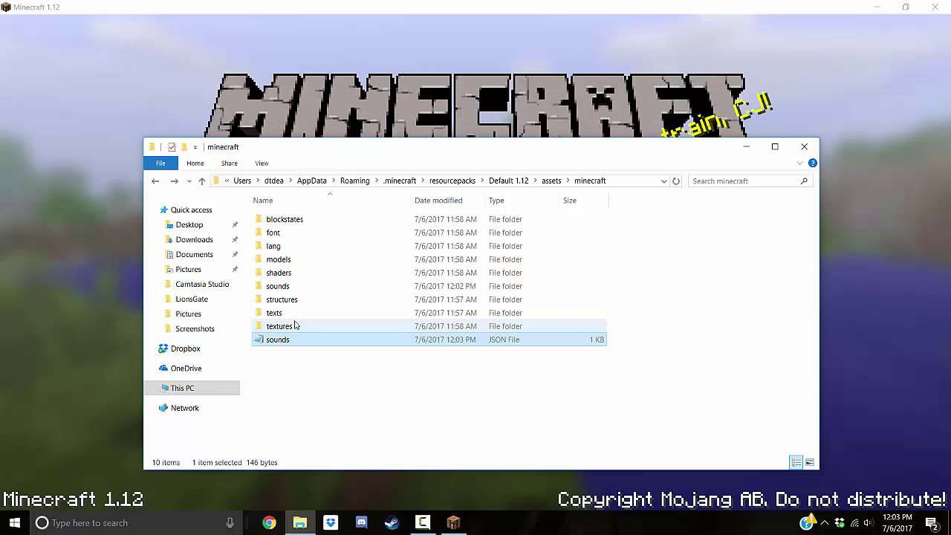
- Open the custom folder inside the sounds folder to check its contents
click(291, 357)
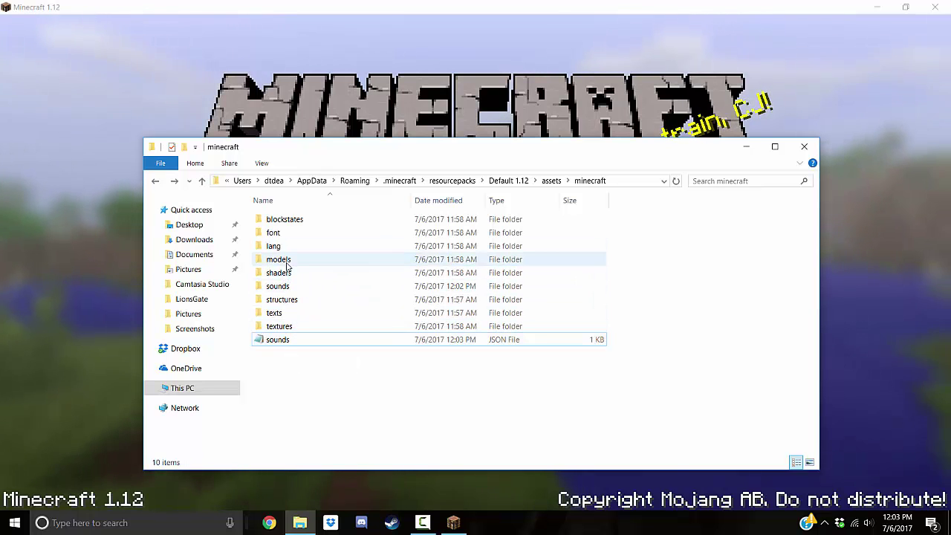
double_click(277, 286)
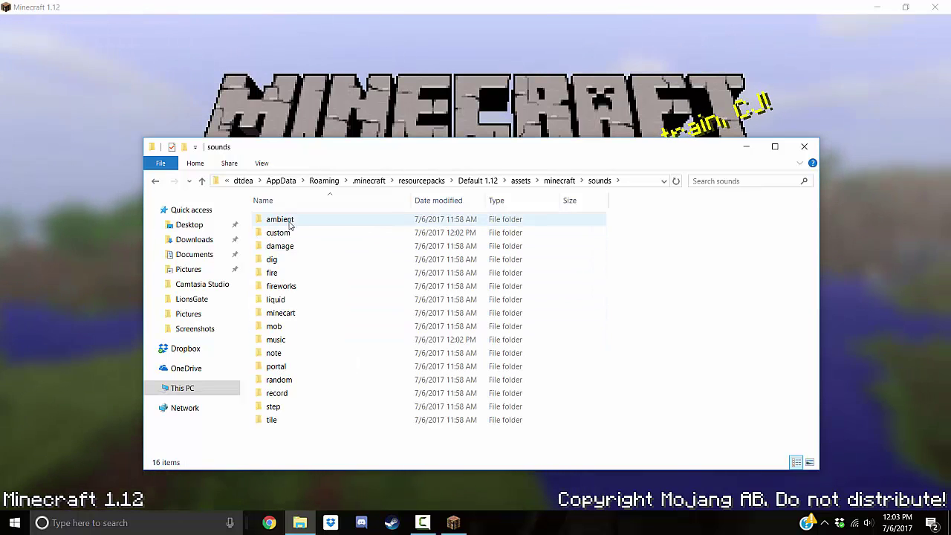
double_click(289, 231)
- Switch to Minecraft and load the singleplayer world named New World
key(alt+Tab)
click(471, 250)
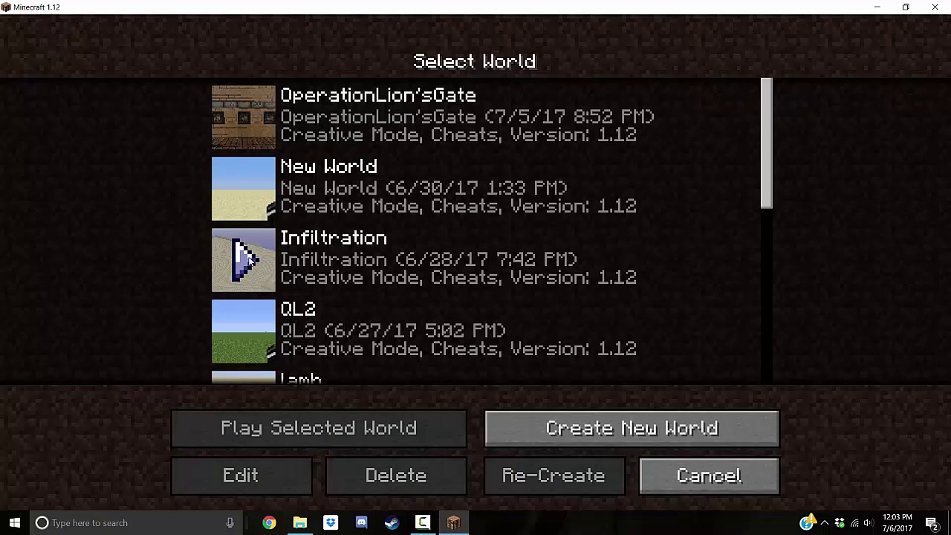
click(240, 186)
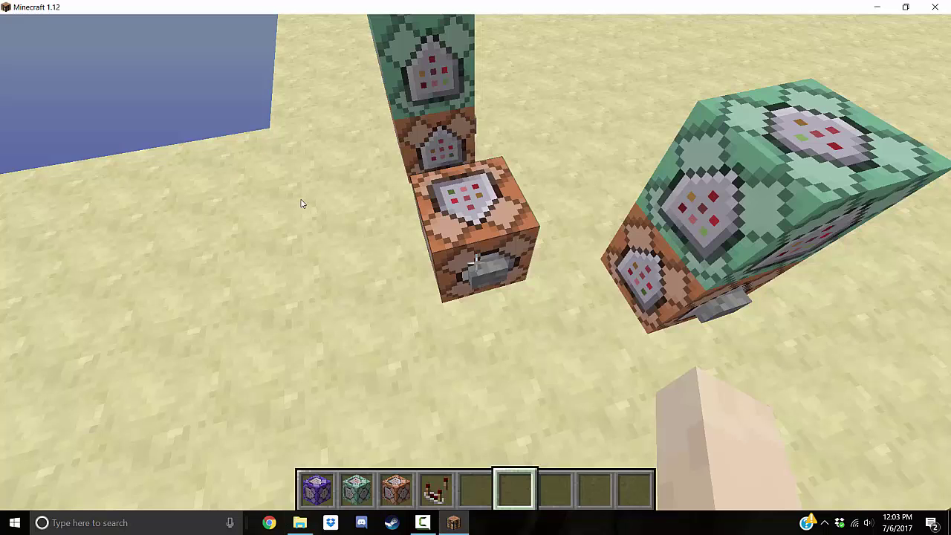
- Activate the Default 1.12 resource pack in the game options and return to the world
key(Escape)
click(413, 304)
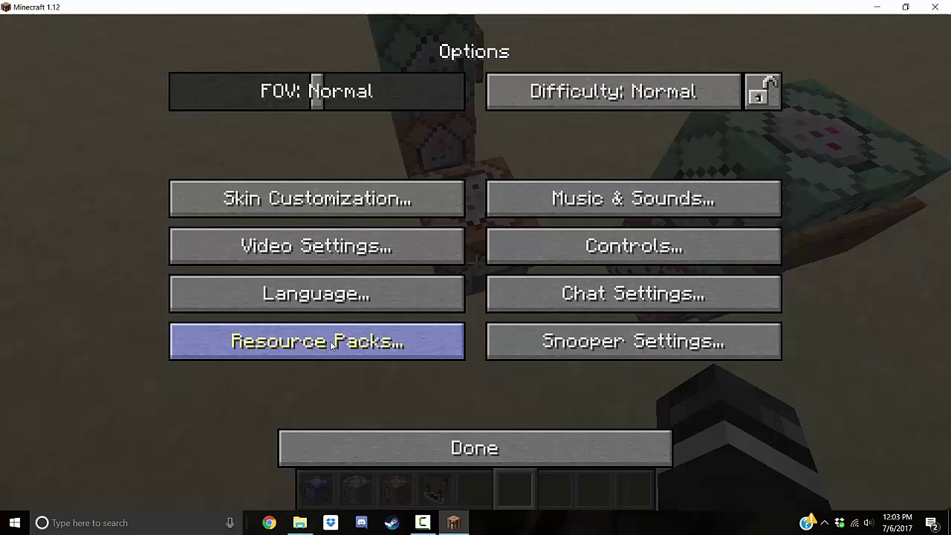
click(332, 344)
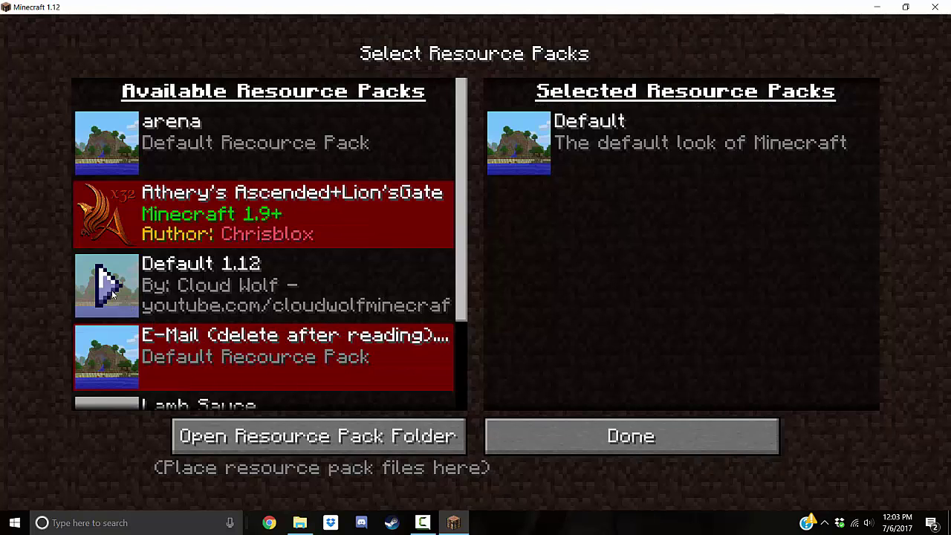
scroll(108, 286, down, 1)
click(104, 256)
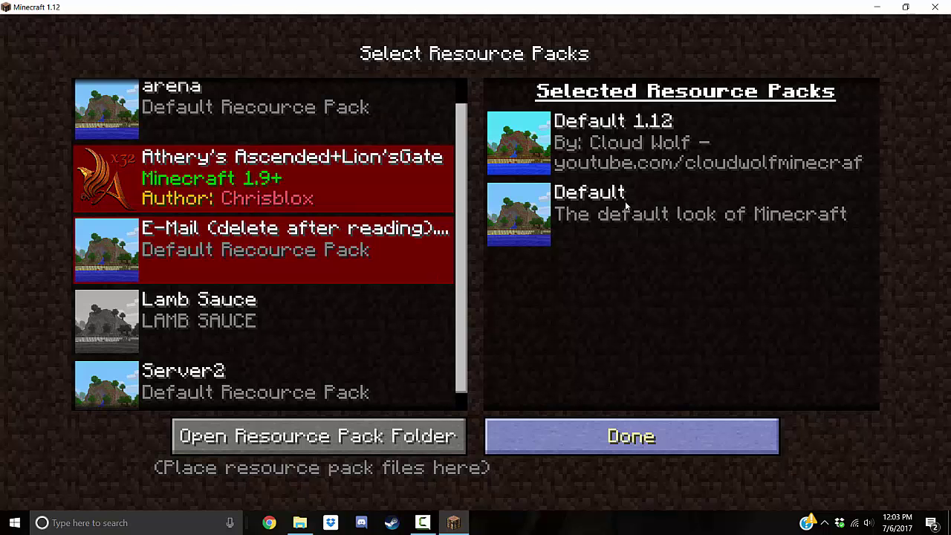
key(Escape)
key(Escape)
key(e)
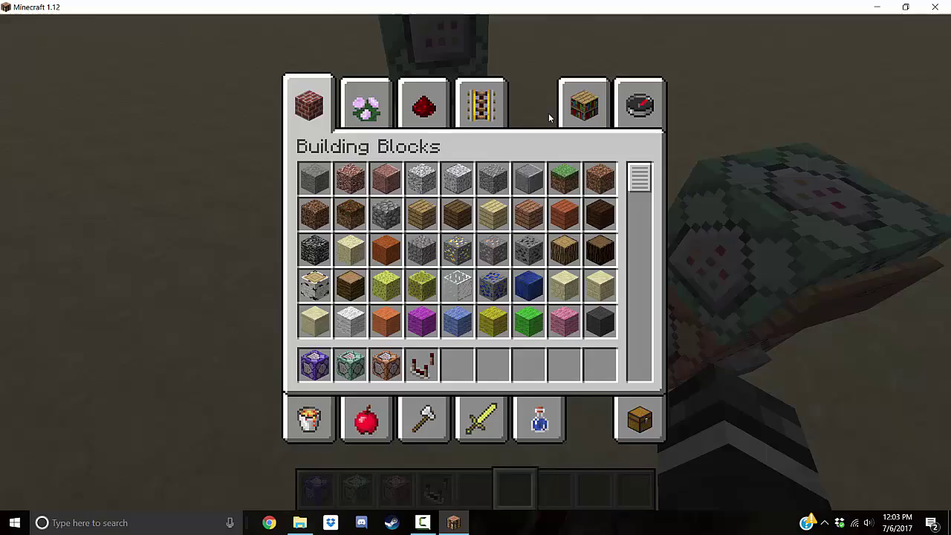
key(e)
key(slash)
text(pla)
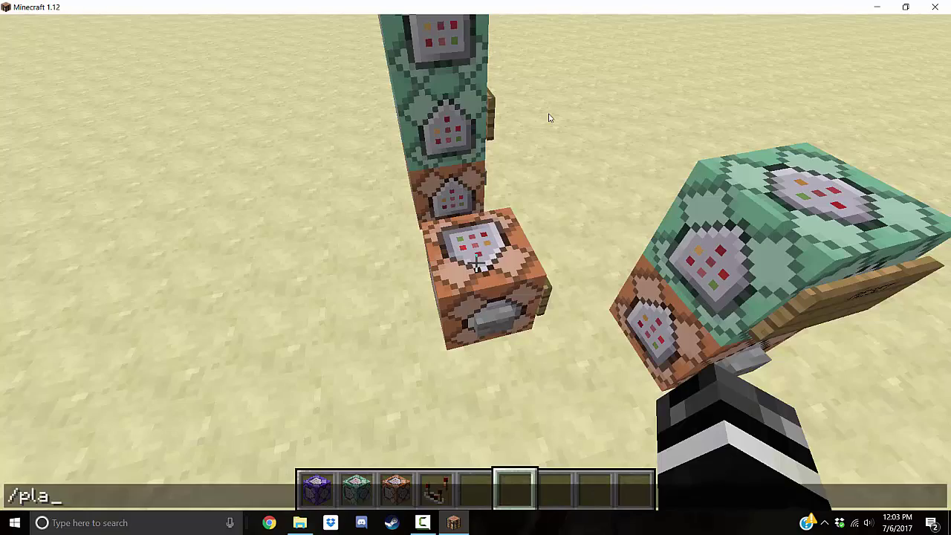
key(Escape)
key(e)
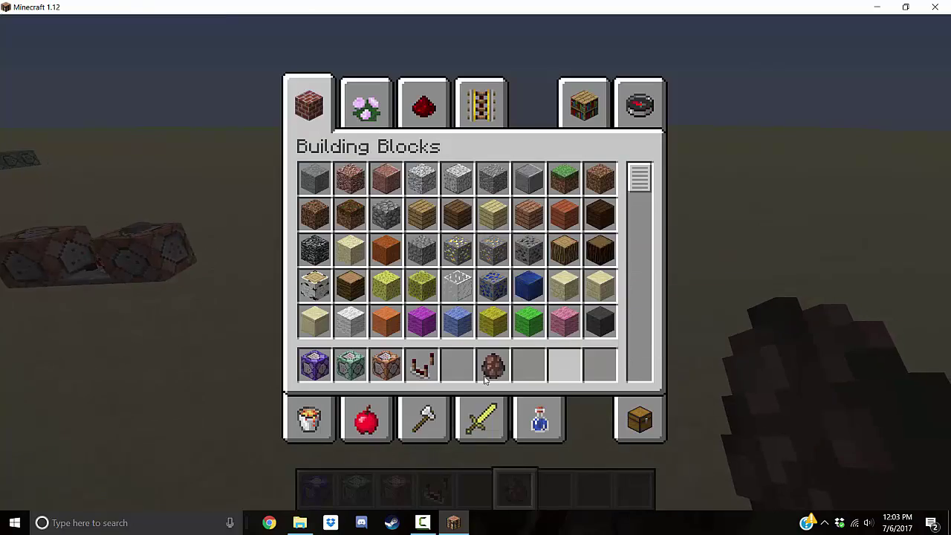
key(e)
- Select the command block in the hotbar and adjust a slider in the video settings
key(3)
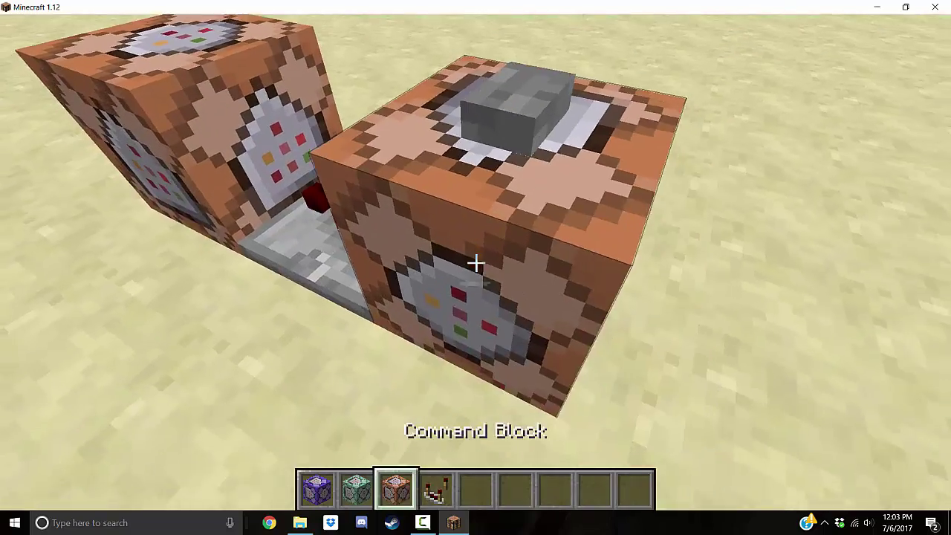
key(Escape)
click(359, 316)
click(371, 248)
drag(513, 111, 487, 115)
key(Escape)
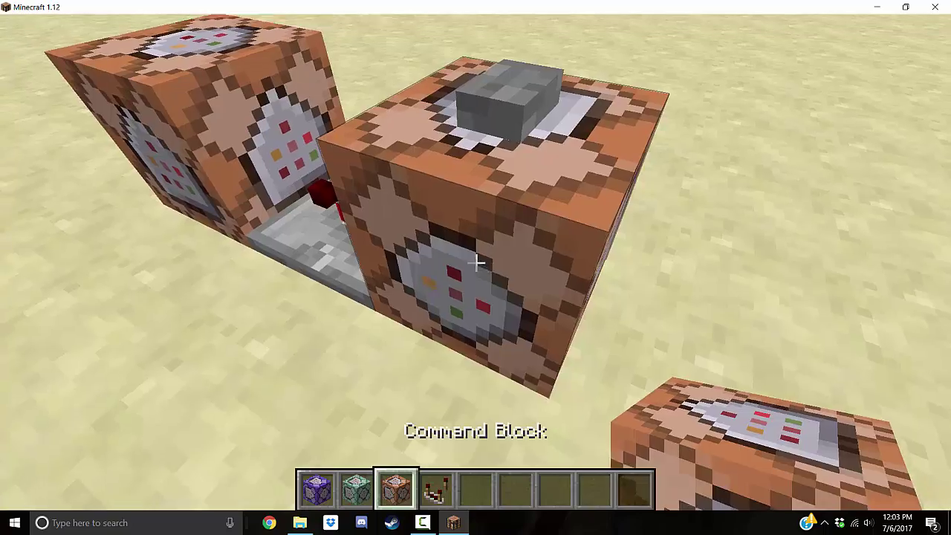
- Place a command block on the sand and set its console command to /playsound custom.shotgun master
right_click(475, 262)
right_click(475, 261)
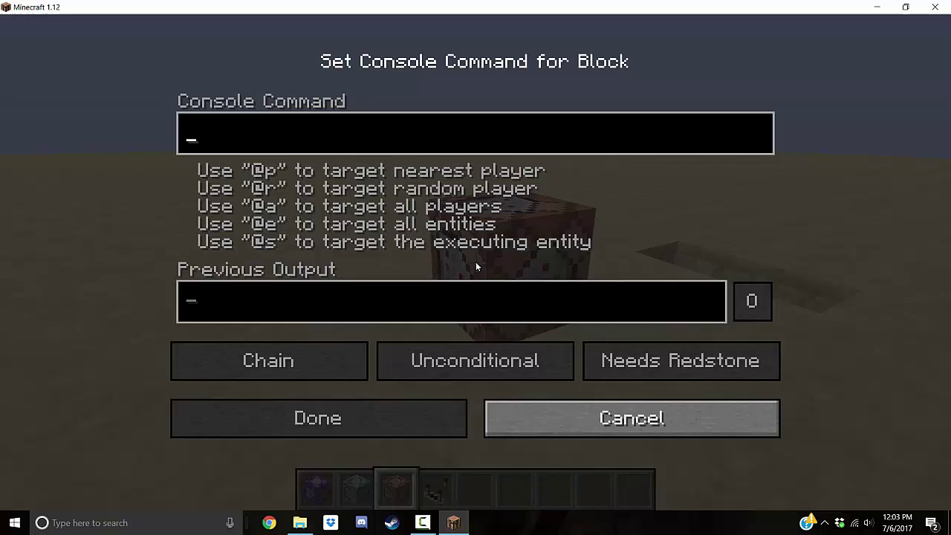
text(/playsound )
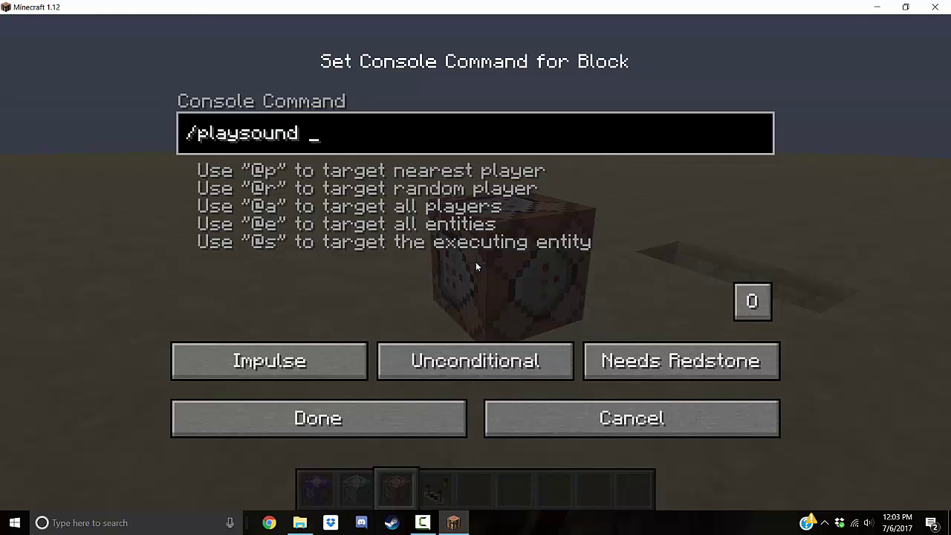
text(music.explor)
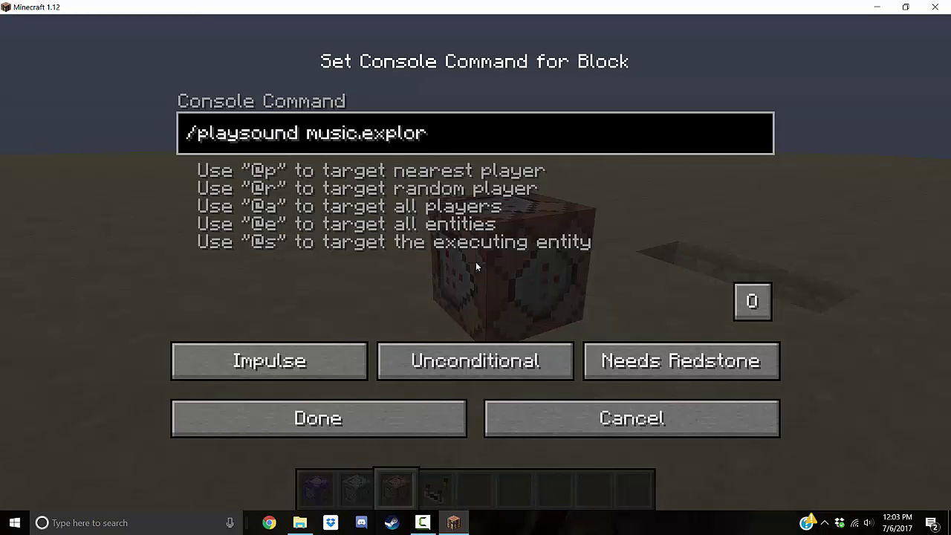
key(shift+End)
text(custom)
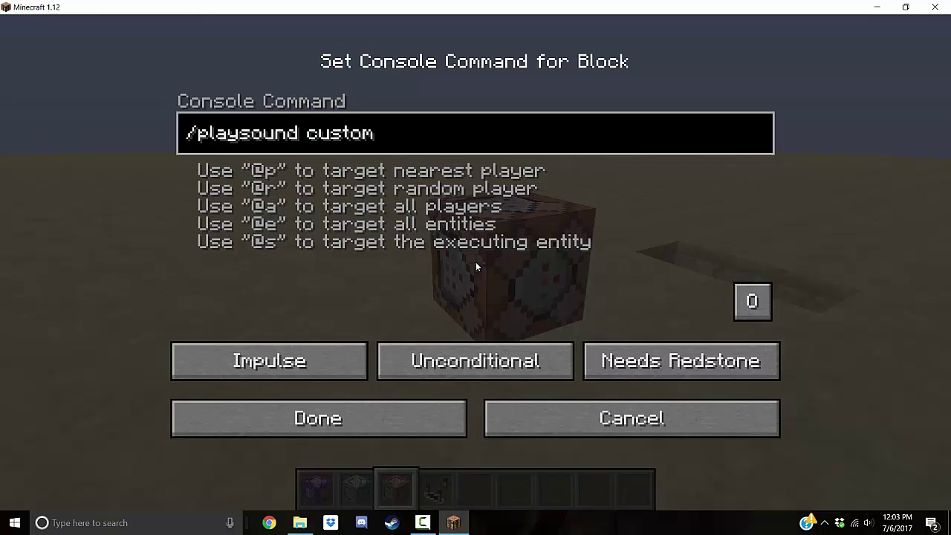
text(.shotgun master)
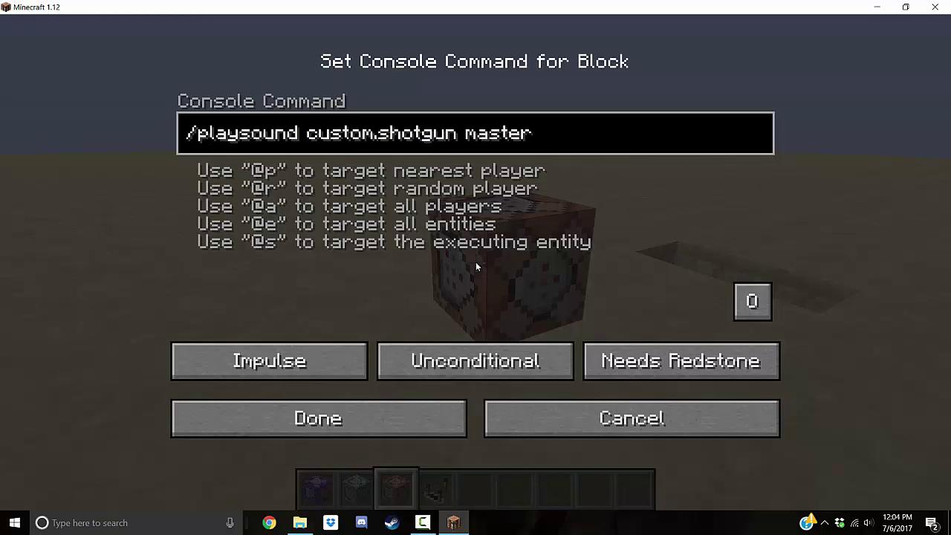
key(ctrl+shift+Left)
key(ctrl+shift+Right)
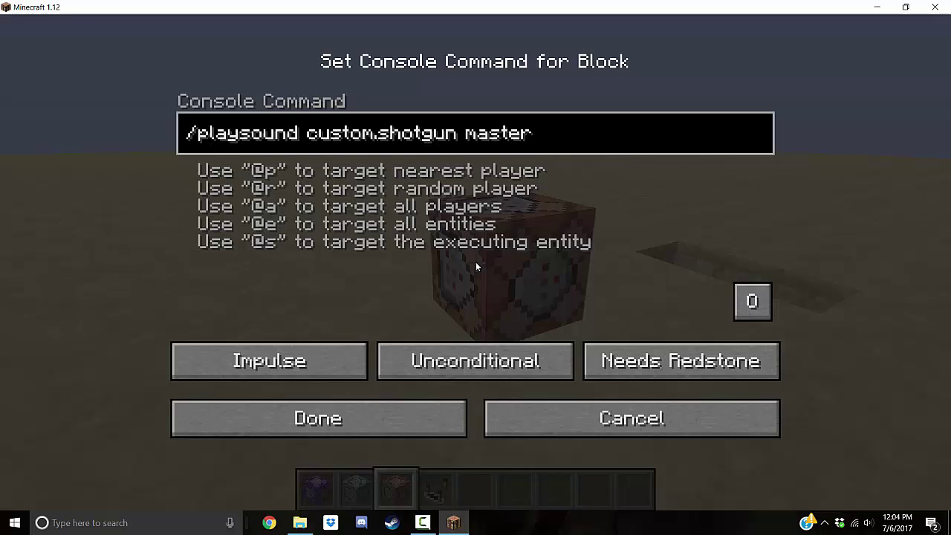
key(Return)
- Set the master volume to 18% in the music and sound options
key(Escape)
click(432, 303)
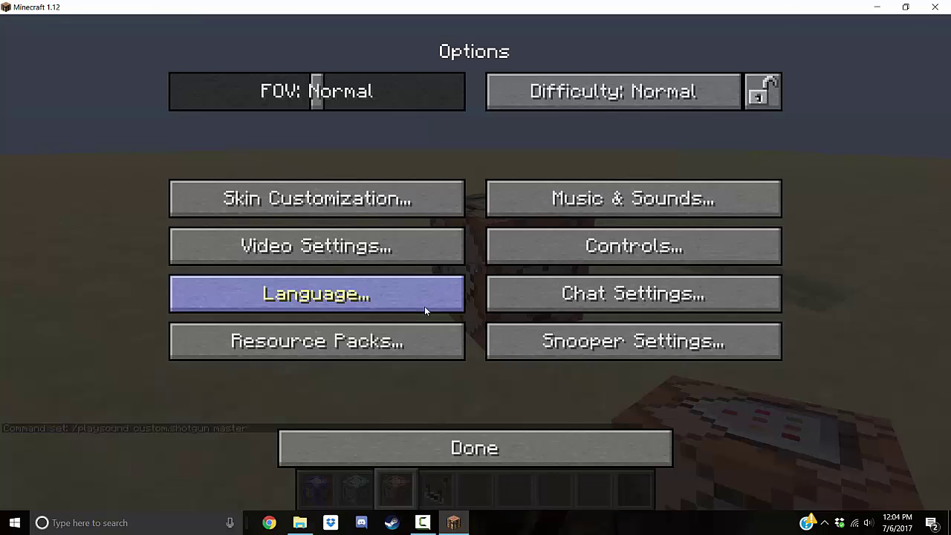
click(607, 202)
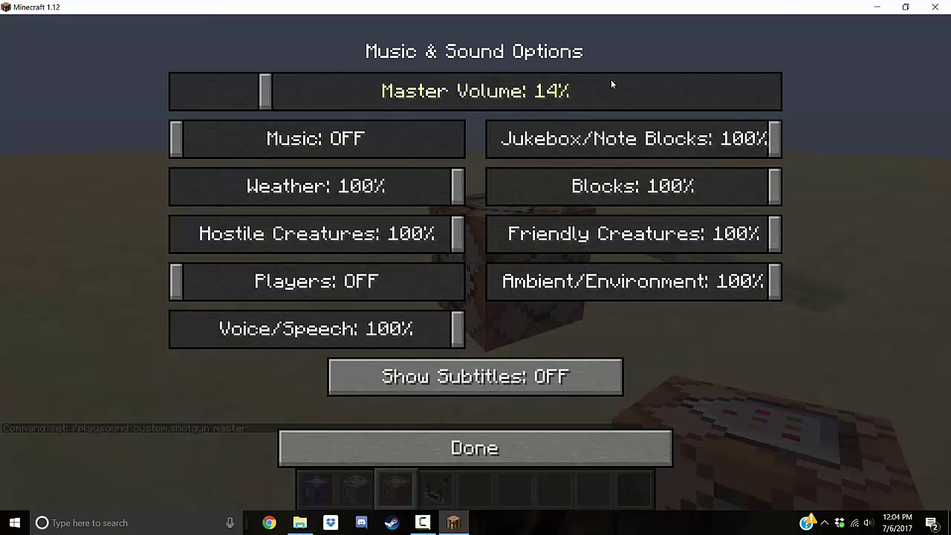
drag(278, 88, 291, 107)
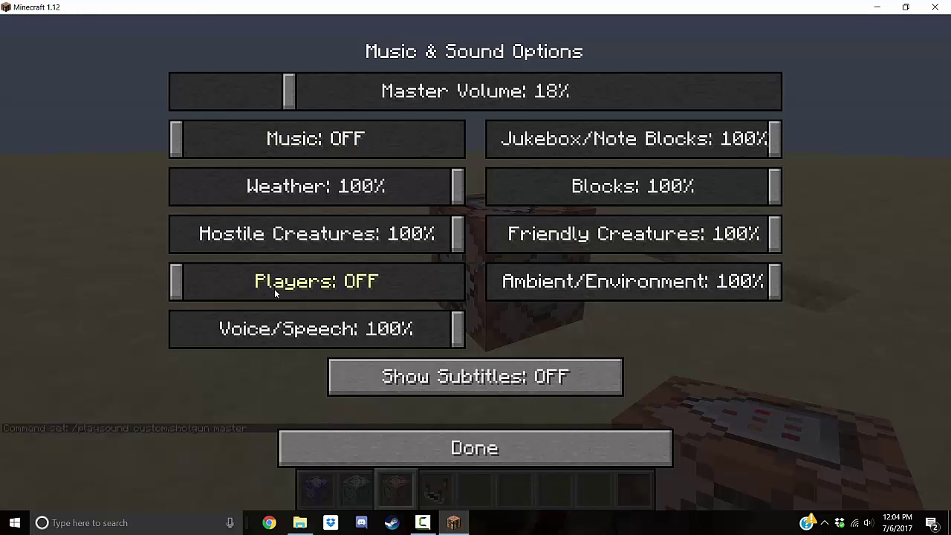
- Change the sound source in the command block's playsound command to player and save it
right_click(476, 263)
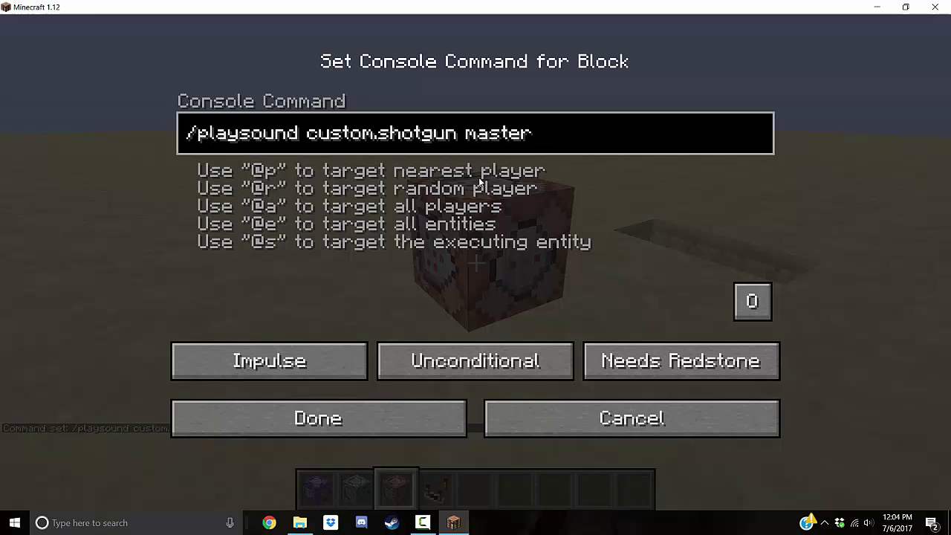
key(ctrl+shift+Left)
text(player)
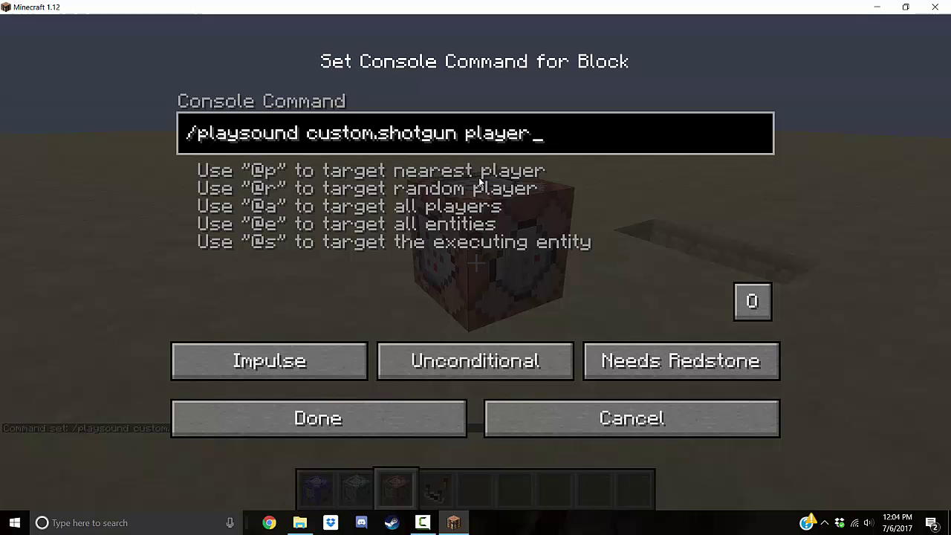
key(Return)
- Set the Players volume to 15% in the music and sound options and return to the world
key(Escape)
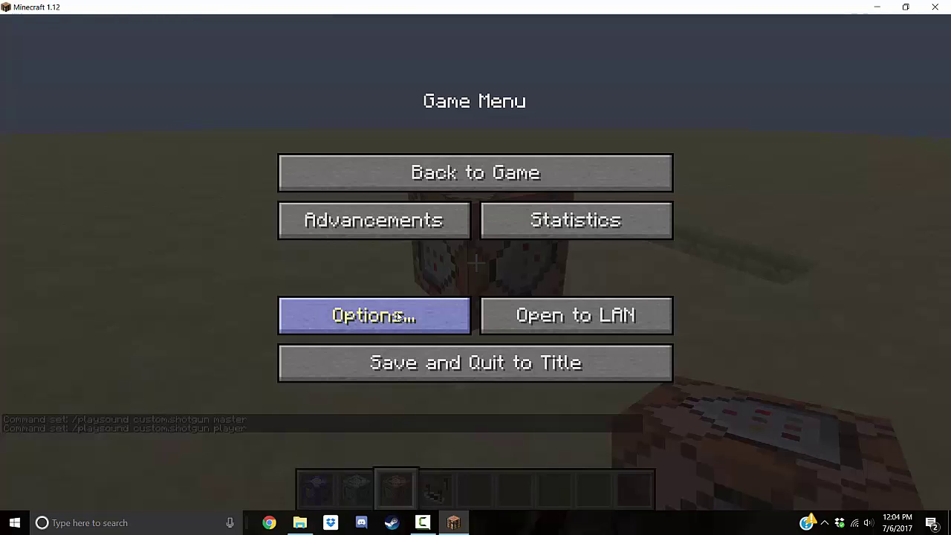
click(399, 316)
click(538, 206)
drag(202, 274, 220, 283)
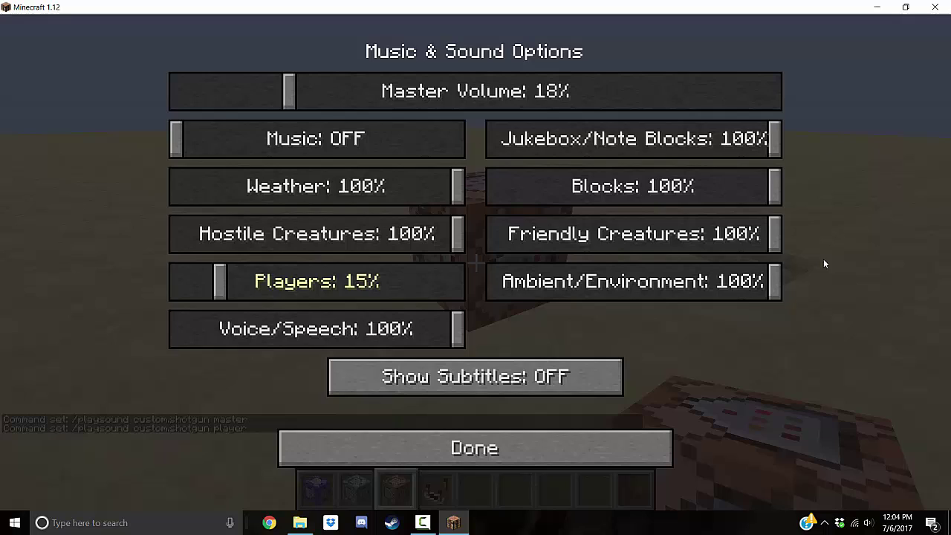
key(Escape)
- Set the command block's command to /playsound custom.shotgun master @a ~ ~ ~ and save it
right_click(476, 268)
key(ctrl+shift+Left)
text(m)
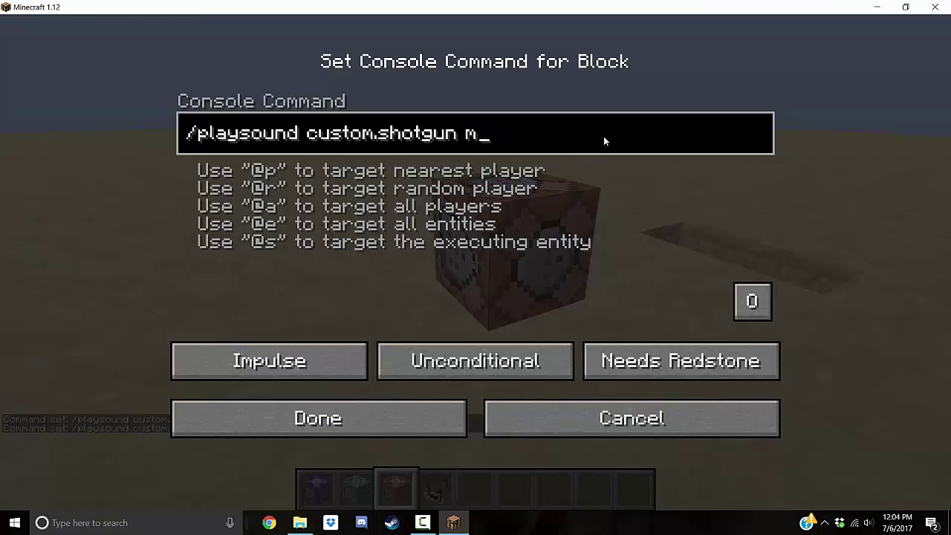
text(aster @a)
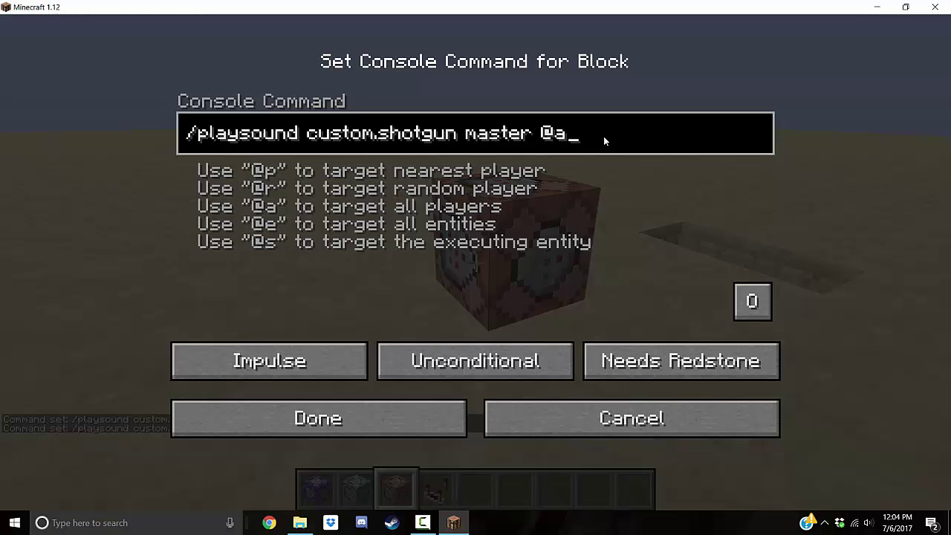
text(~ ~ ~)
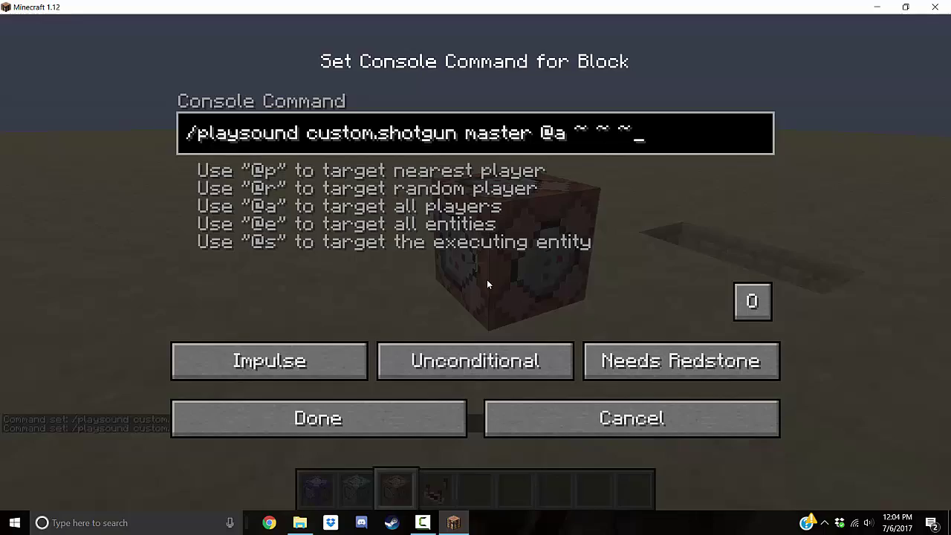
click(319, 419)
scroll(475, 262, down, 1)
scroll(475, 261, down, 1)
key(s)
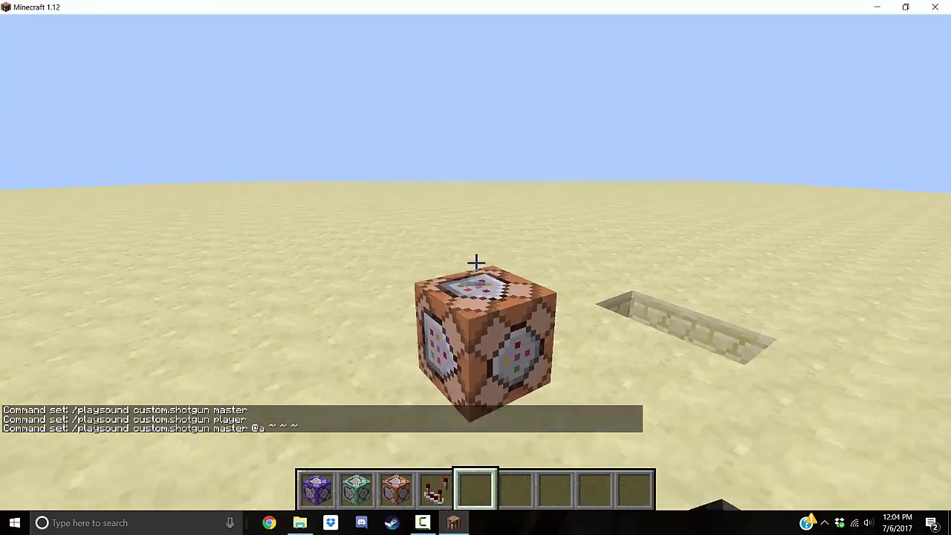
key(w)
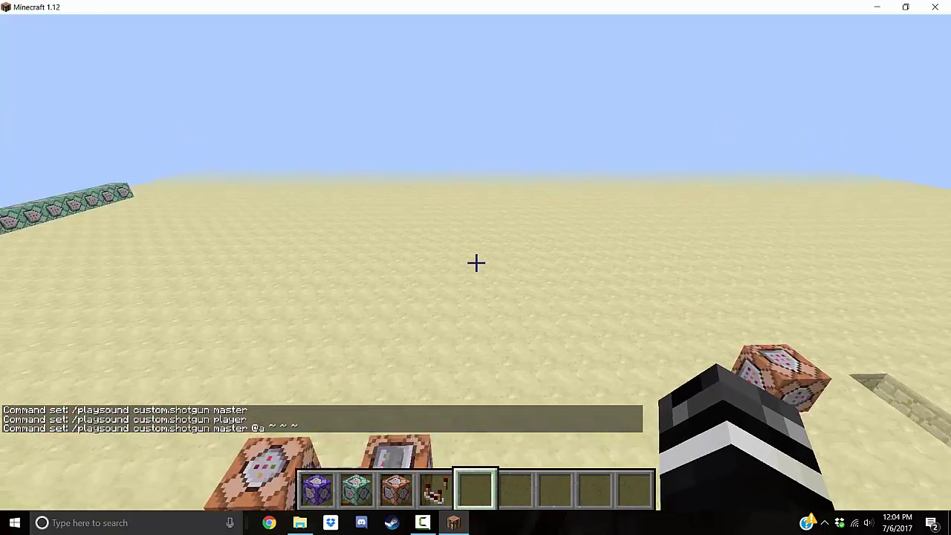
key(w)
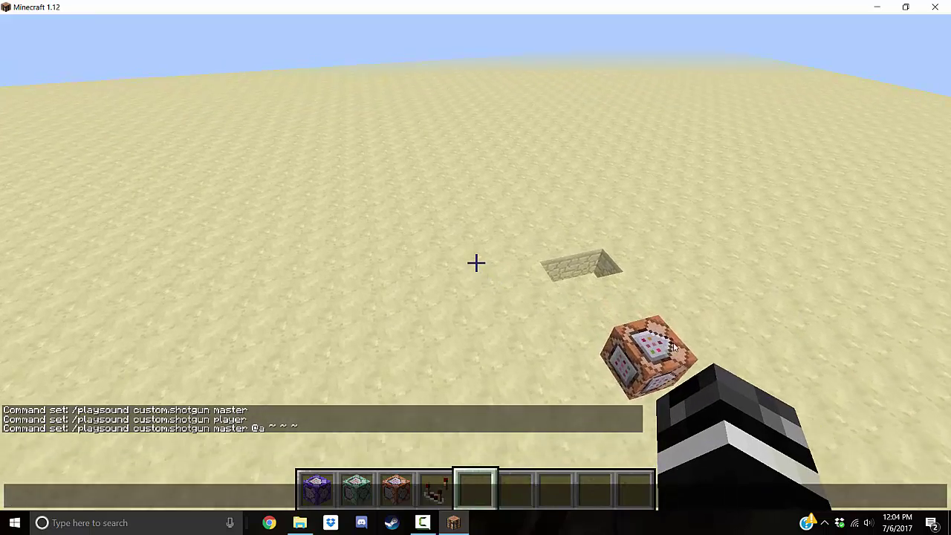
key(w)
key(shift)
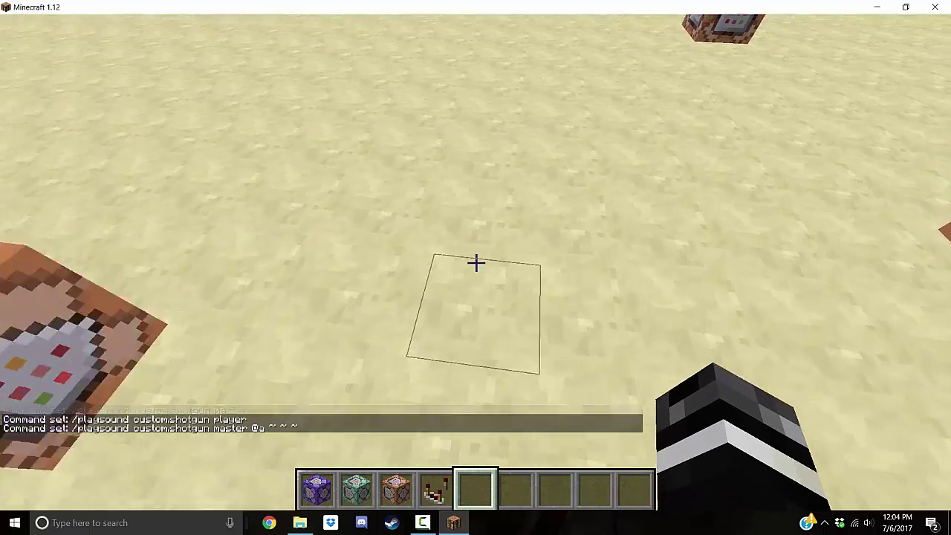
key(s)
key(s)
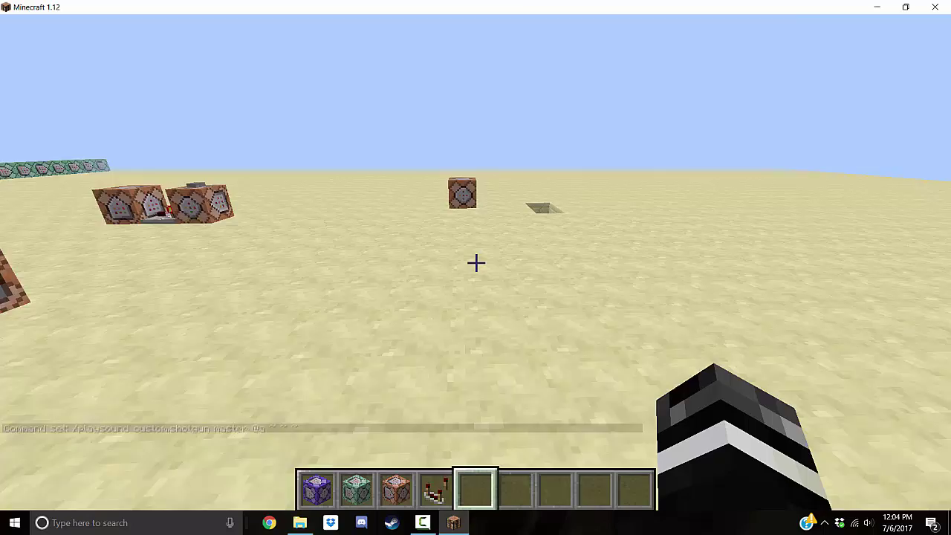
key(w)
key(w)
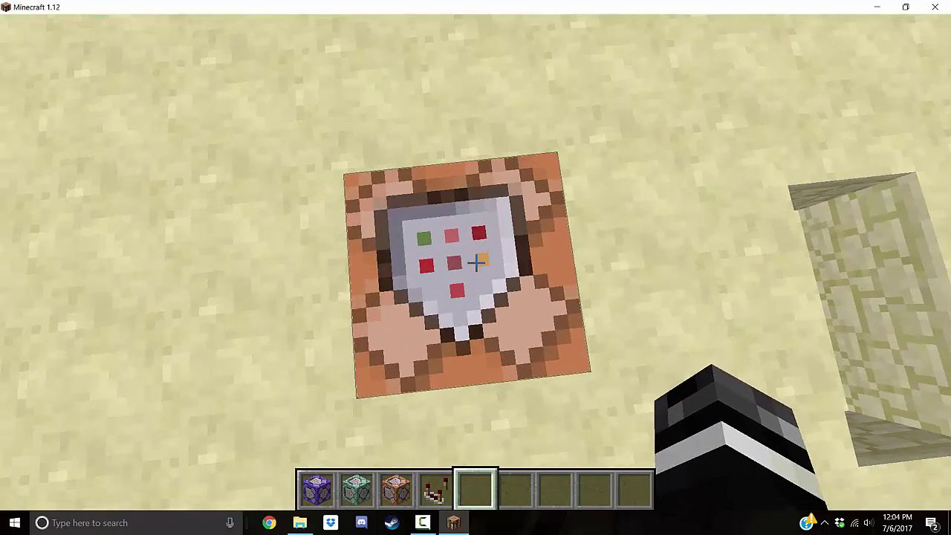
- Reopen the command block and prefix its playsound command with execute @a ~ ~ ~
right_click(475, 262)
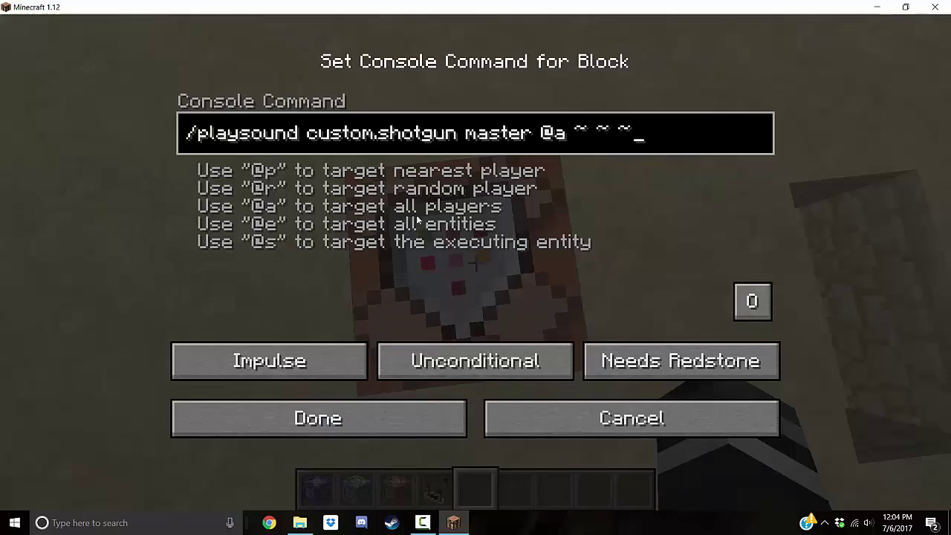
click(196, 137)
text(exec)
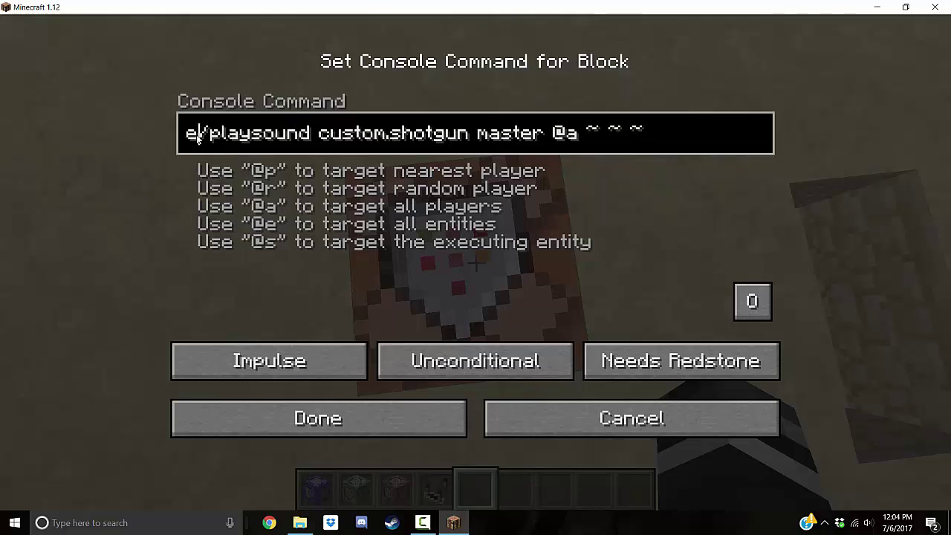
text(ute @a ~ ~ ~)
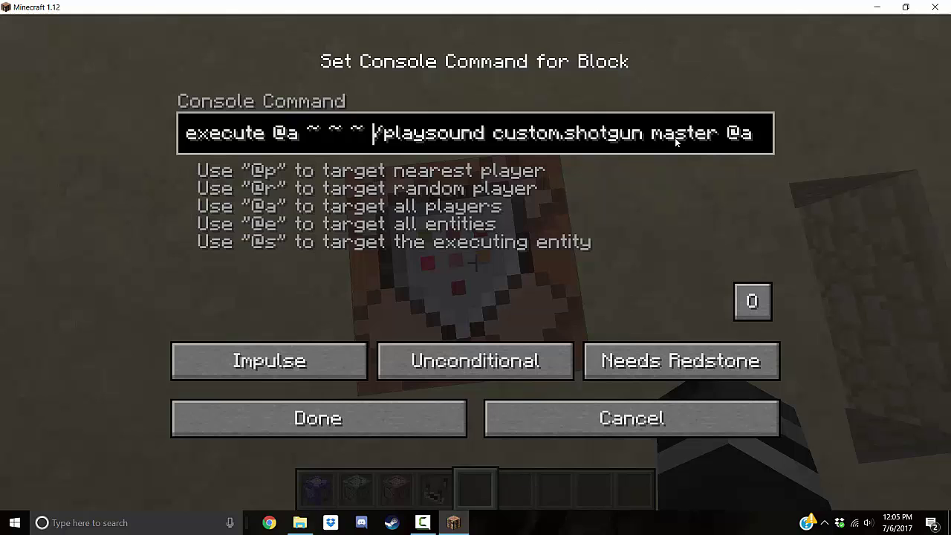
click(733, 139)
text(~ ~ ~)
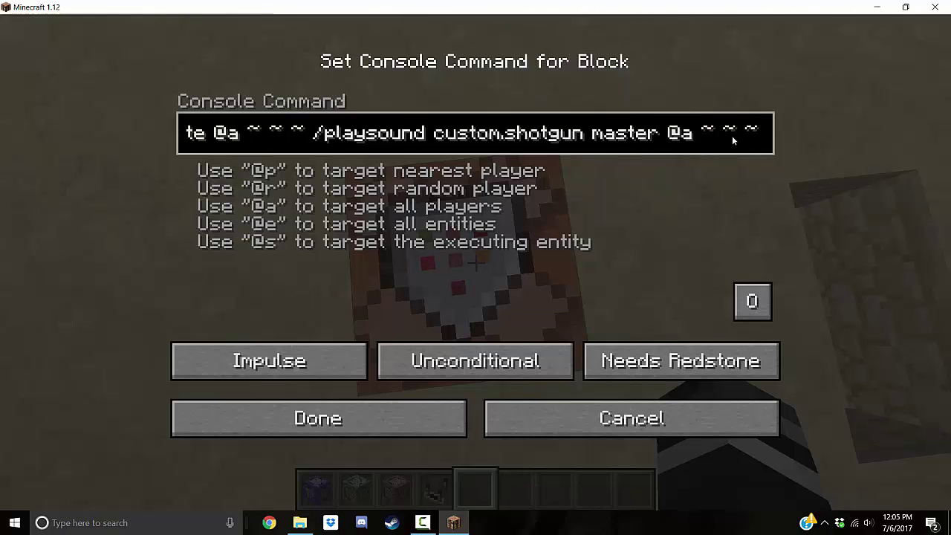
click(673, 135)
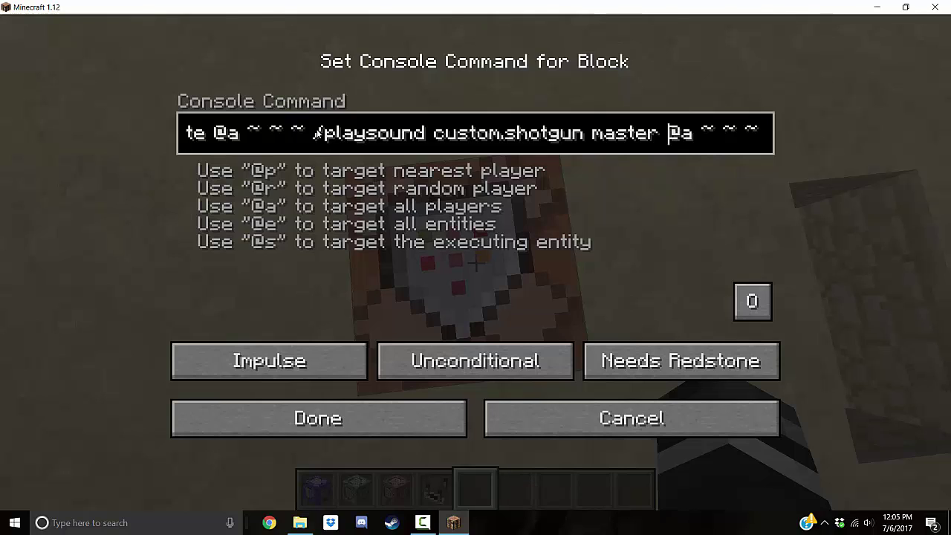
- Remove the execute prefix from the playsound command and save the command block
click(317, 134)
key(ctrl+shift+Left)
key(ctrl+shift+Left)
key(ctrl+shift+Left)
key(ctrl+shift+Left)
key(ctrl+shift+Left)
key(ctrl+Left)
key(BackSpace)
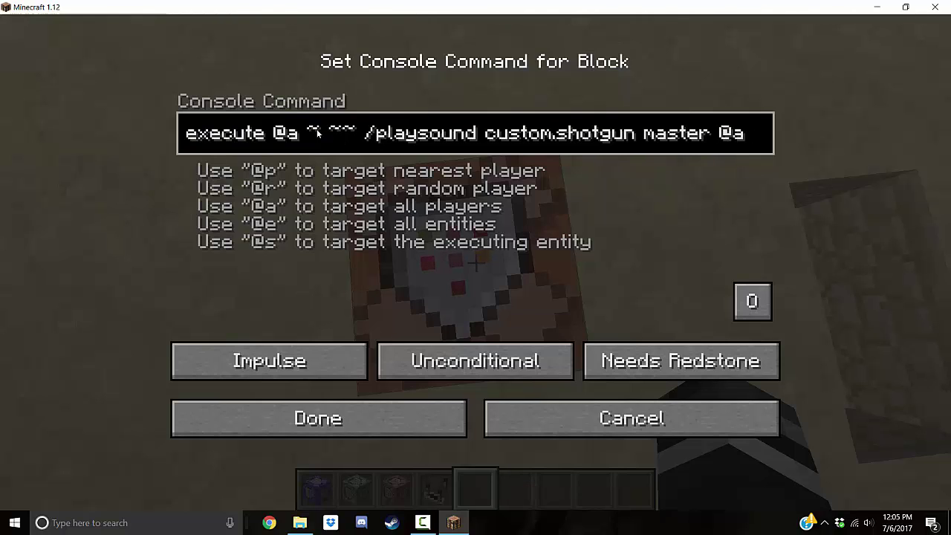
key(shift+Left)
key(shift+Left)
key(shift+Left)
key(shift+Left)
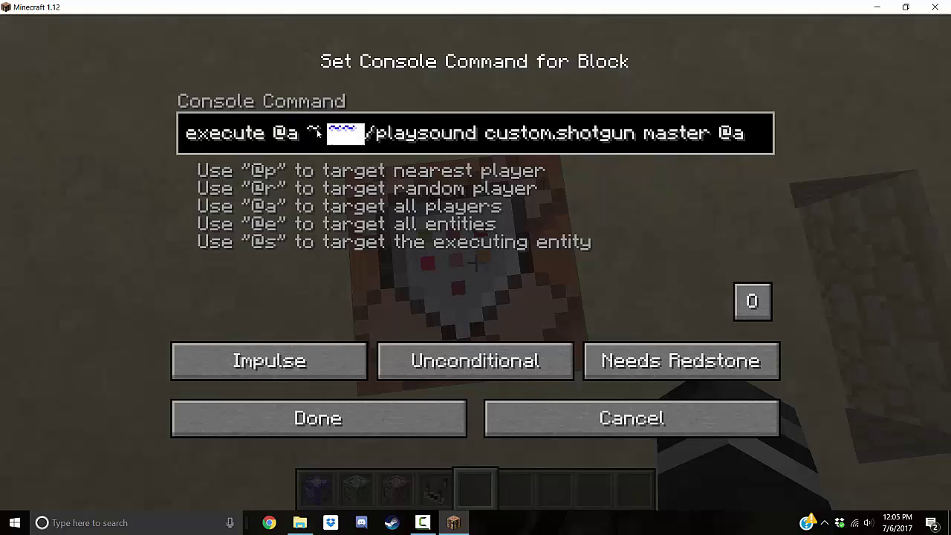
key(shift+Home)
key(BackSpace)
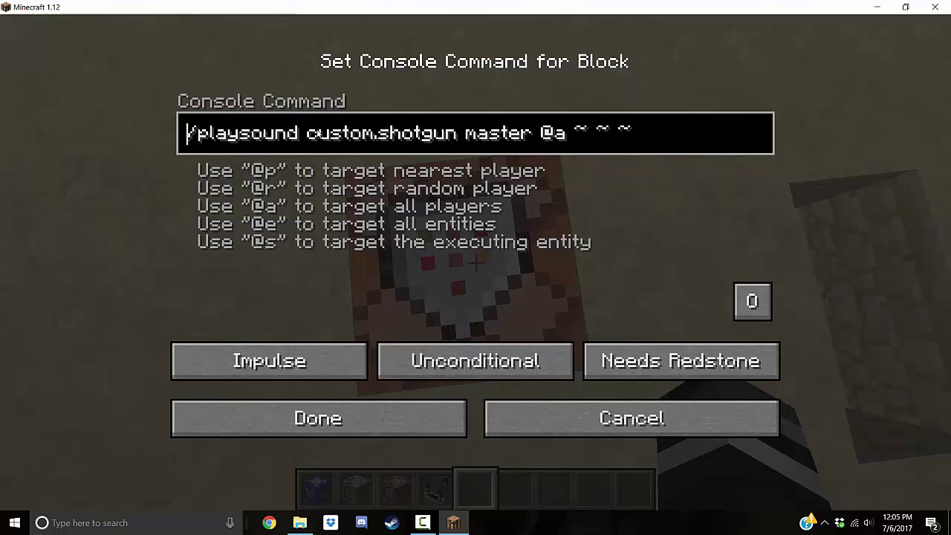
click(684, 142)
key(Return)
- Reopen the command block and try volume values of 1, 2 and 100 after the playsound coordinates
right_click(475, 262)
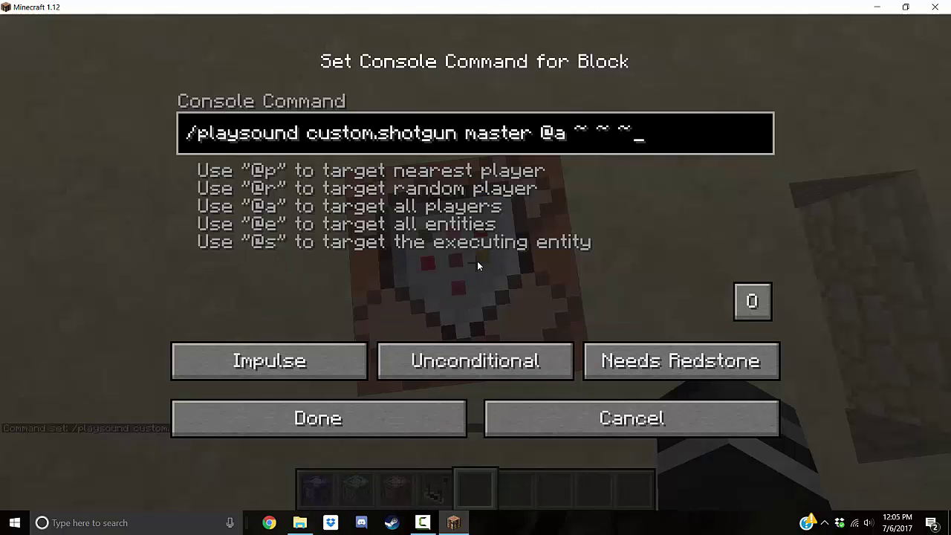
text(1)
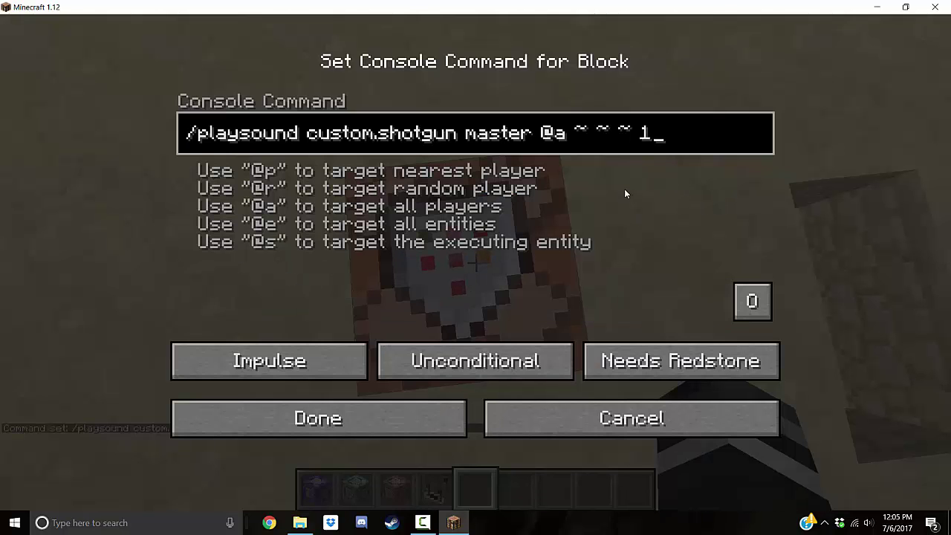
key(BackSpace)
text(2)
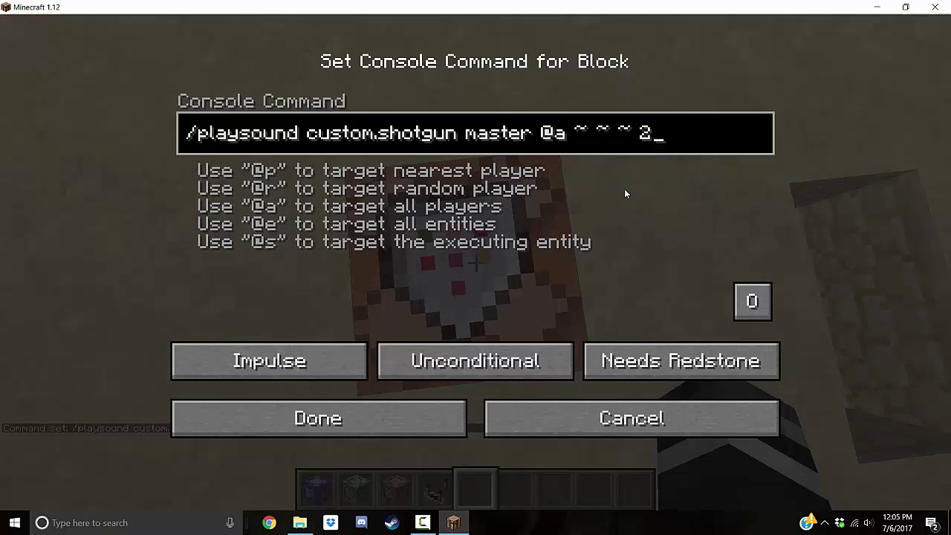
key(BackSpace)
text(1)
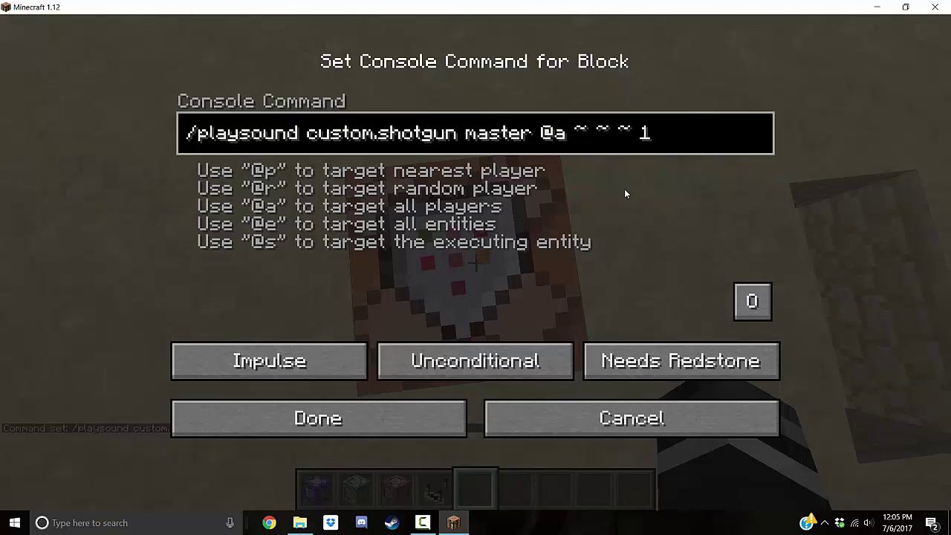
key(BackSpace)
text(2)
key(BackSpace)
text(100)
key(BackSpace)
key(BackSpace)
key(BackSpace)
- Try pitch values of 1 and 2 after the volume of 1 in the playsound command
text(1 0)
key(BackSpace)
text(1)
key(BackSpace)
text(2)
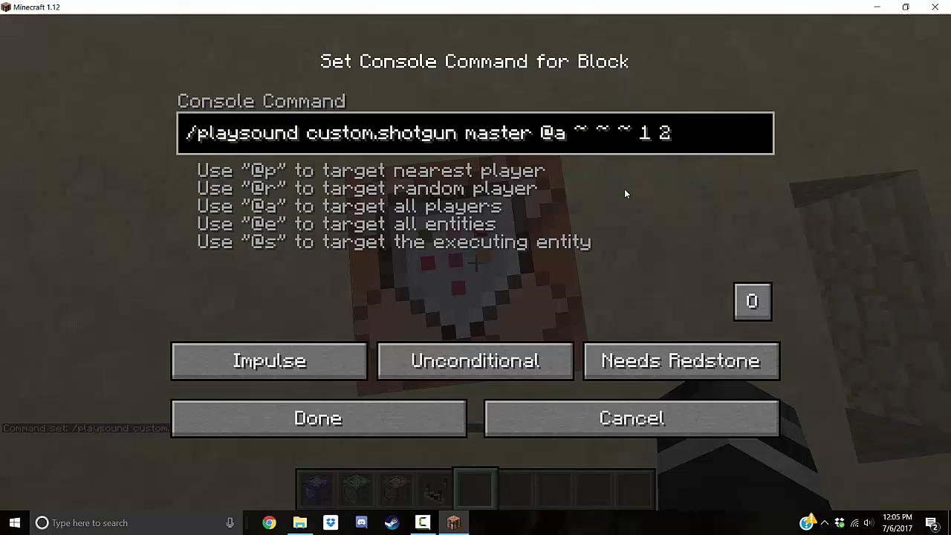
key(BackSpace)
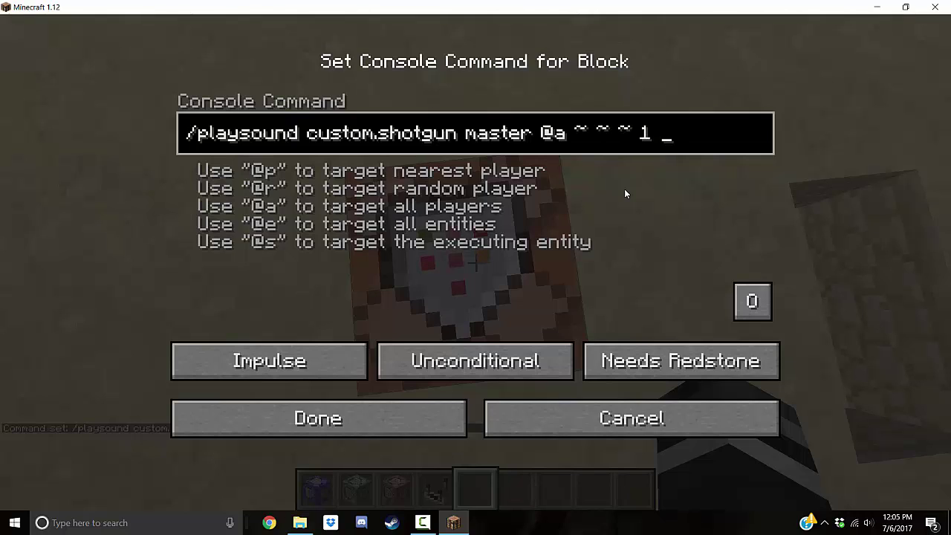
- Try a pitch of 0.5, settle on a pitch of 1 after the volume of 1, and save the command block
text(1)
key(BackSpace)
text(0.5)
key(BackSpace)
key(BackSpace)
key(BackSpace)
text(1)
key(Return)
- Run an incomplete /playsound minecraft: command in chat to look up the command's argument order
key(slash)
text(playsound)
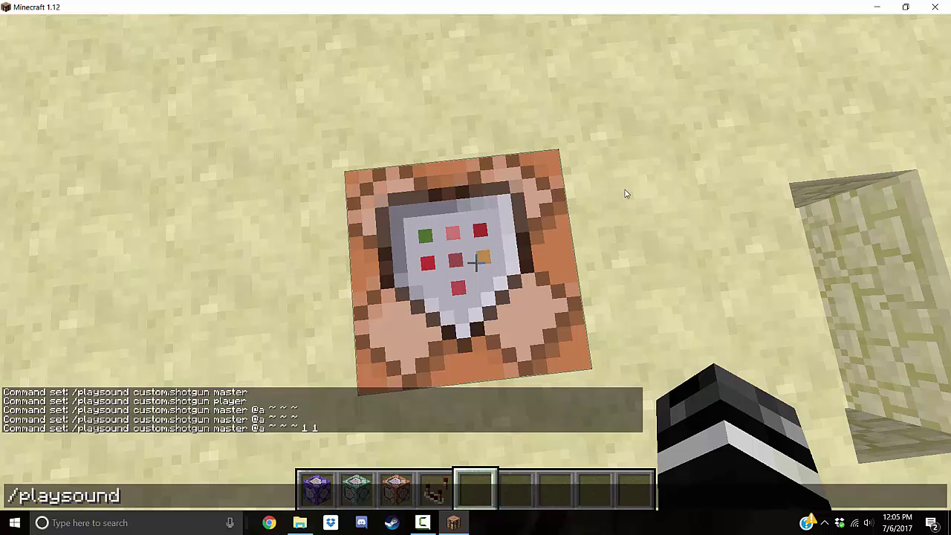
text( minecraft:)
key(Return)
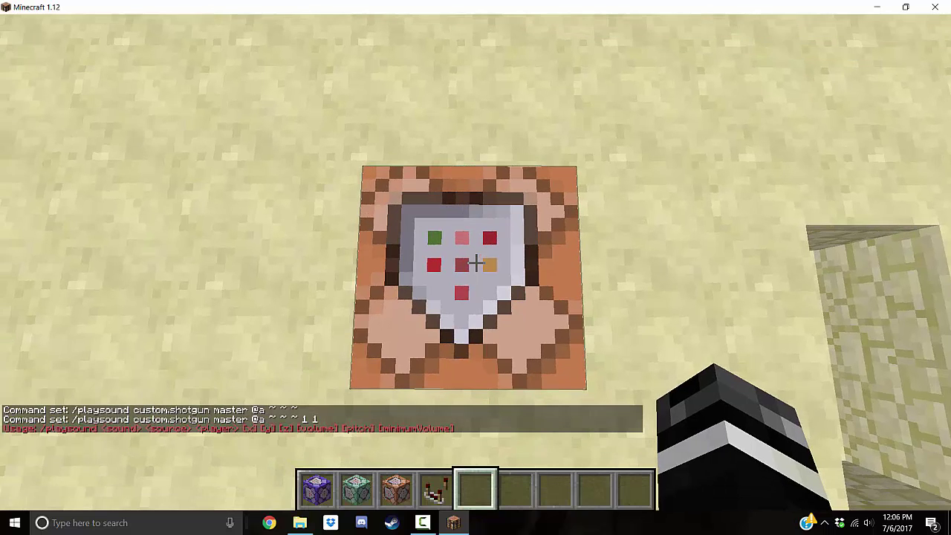
- Reopen the command block, try a minimum volume of 1 after the pitch, remove it again and save
right_click(475, 263)
text(1 1 1)
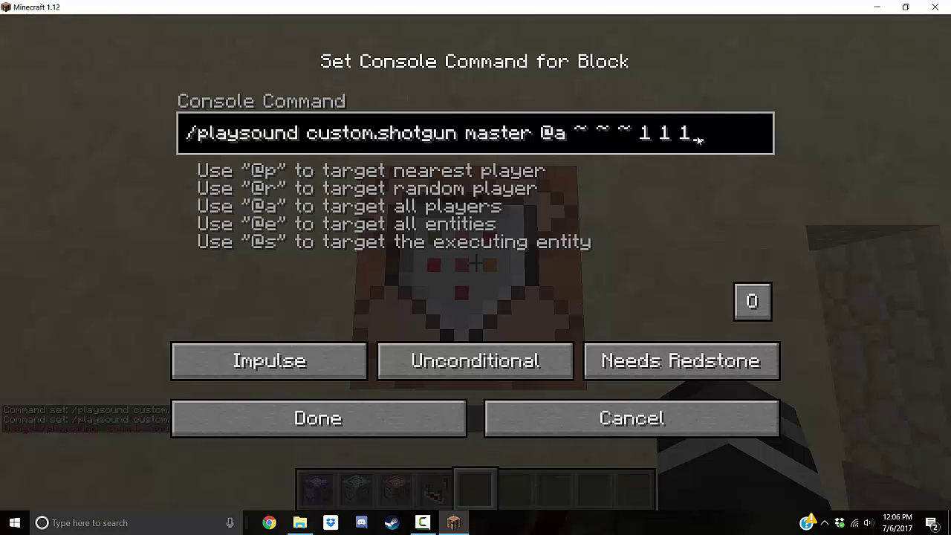
click(654, 135)
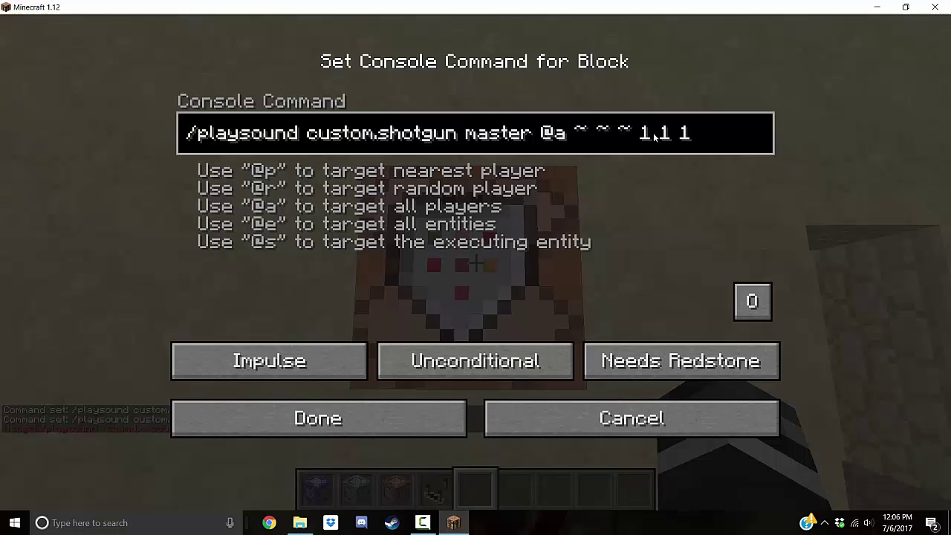
click(688, 134)
click(698, 135)
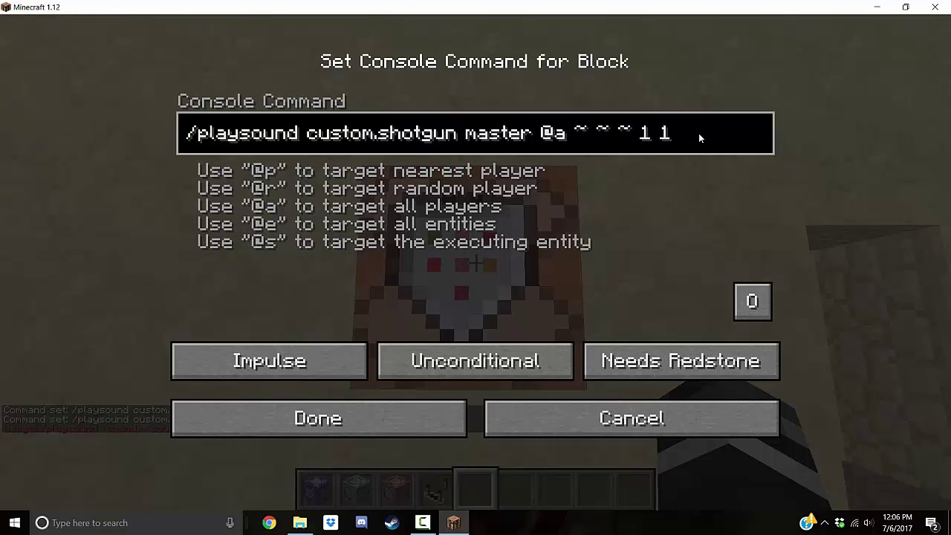
key(Return)
- Add a stone button from the Redstone items to the hotbar and place it on top of the command block
key(e)
click(423, 104)
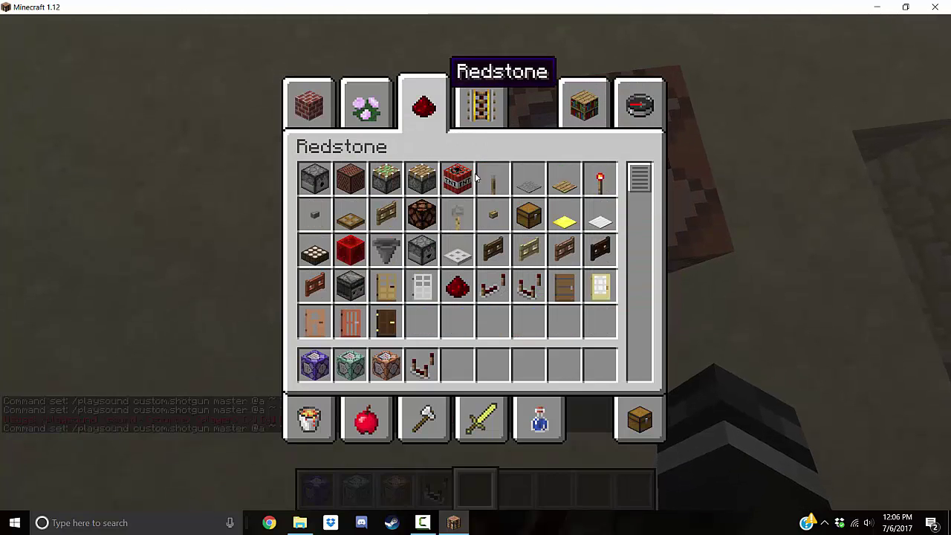
key(e)
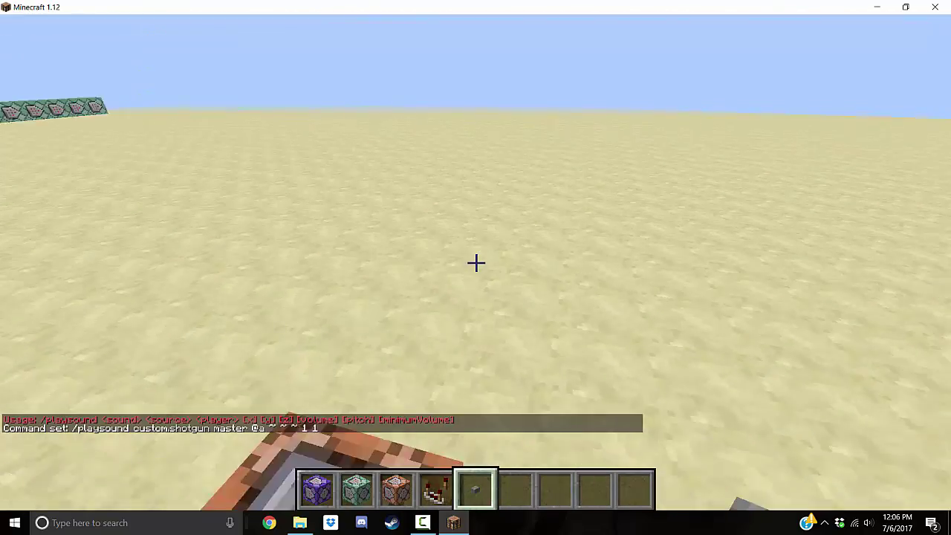
key(s)
key(w)
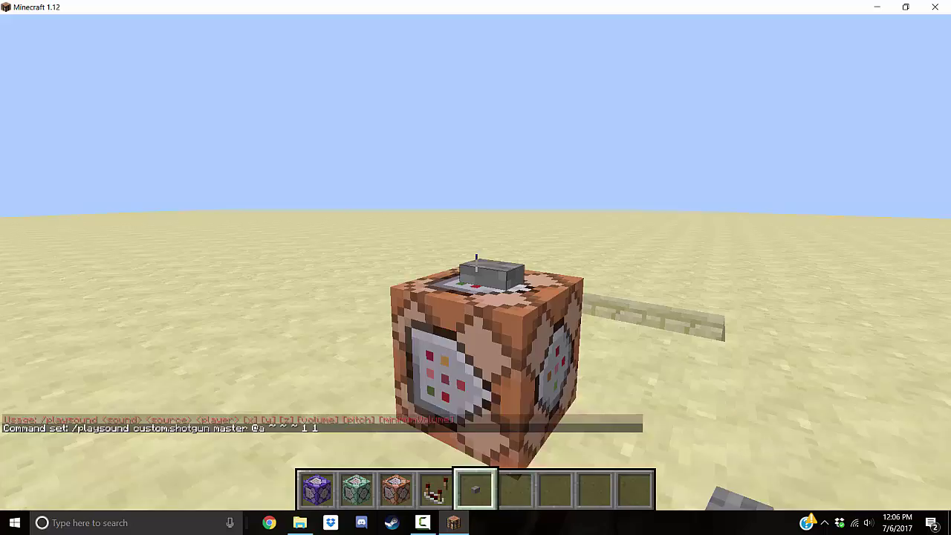
- Activate the button on the command block to test the custom.shotgun sound
key(w)
scroll(475, 263, down, 1)
scroll(475, 263, up, 1)
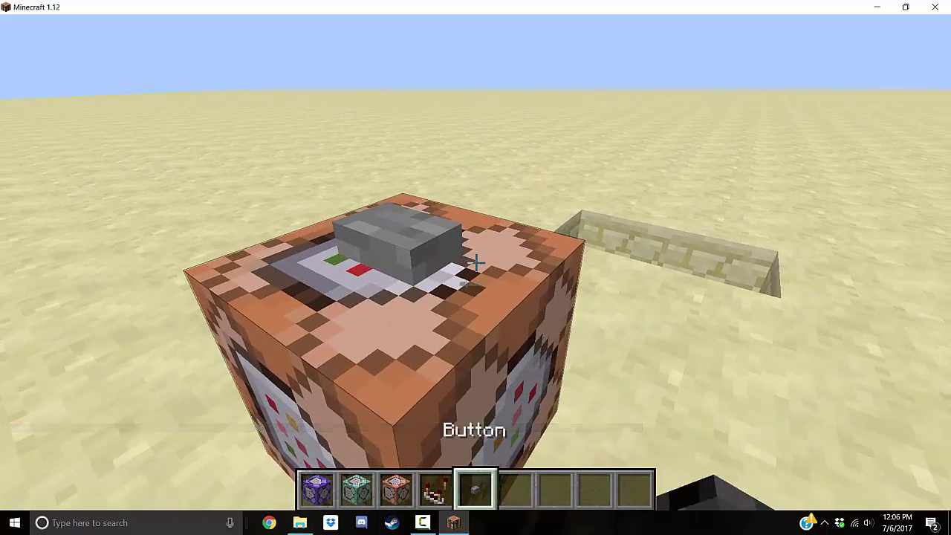
key(space)
key(w)
right_click(475, 262)
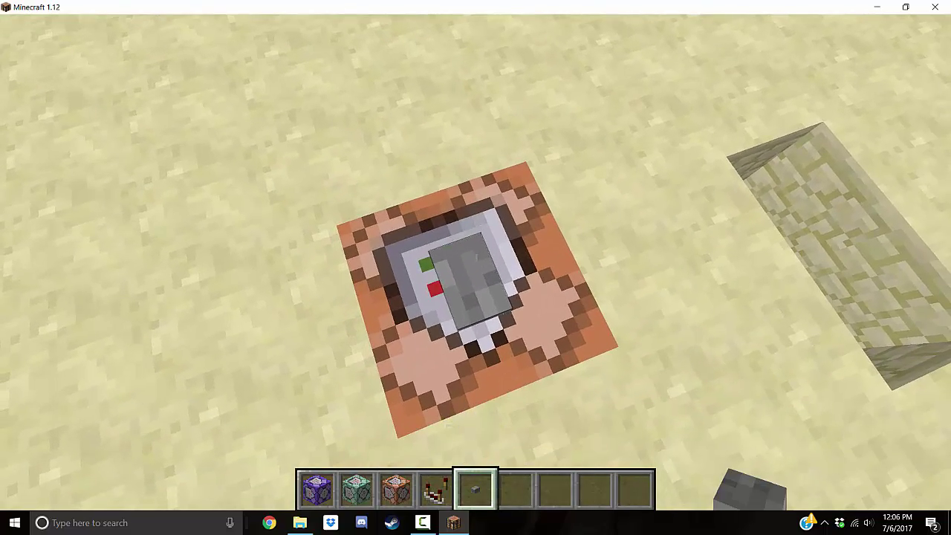
- Replace custom.shotgun with music.explode in the command block's playsound command and save it
key(e)
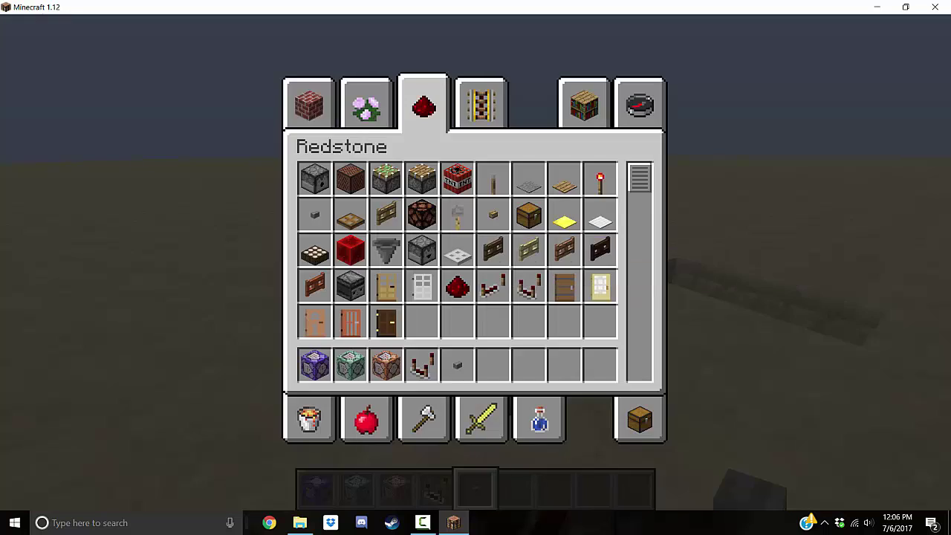
key(e)
right_click(476, 268)
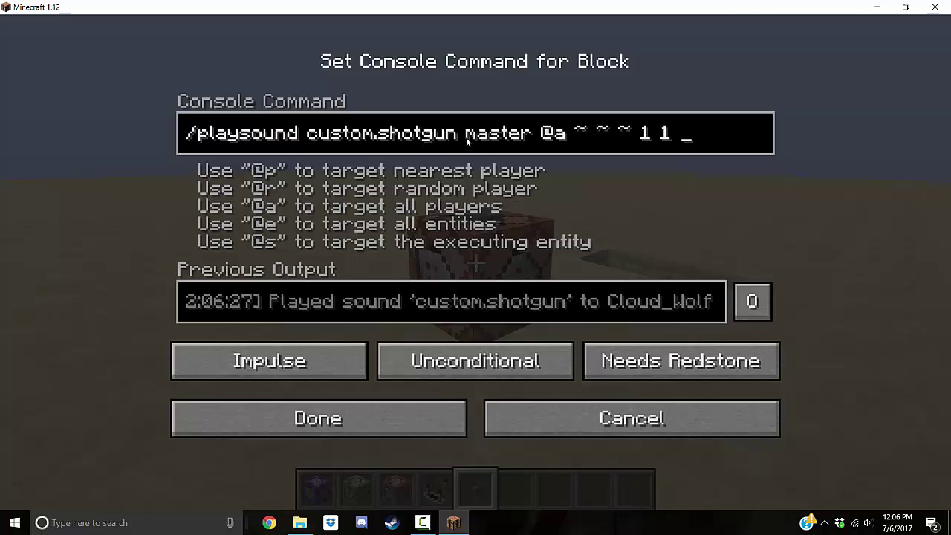
click(464, 136)
key(ctrl+BackSpace)
text(music)
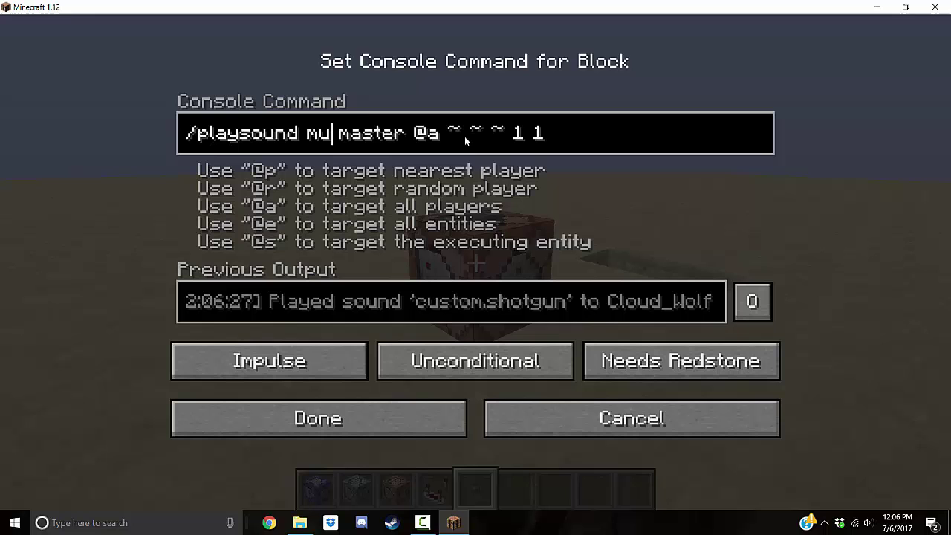
text(.explode)
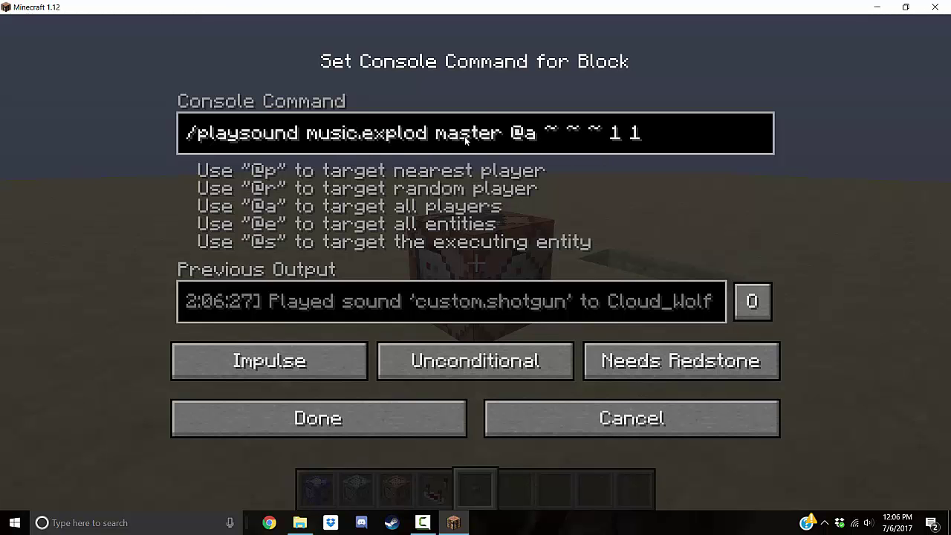
key(Return)
- Activate the button to test the music.explode sound and reopen the command block to check its previous output
right_click(475, 262)
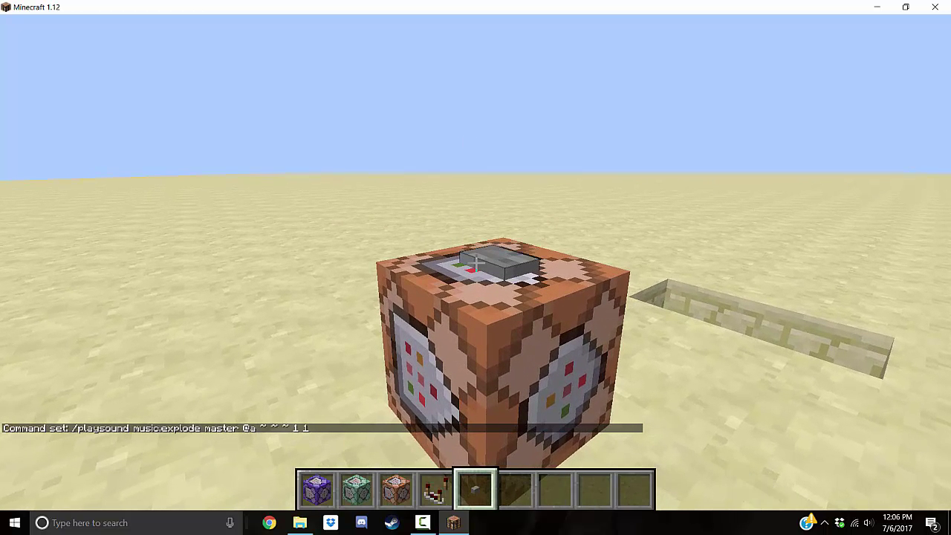
key(s)
key(w)
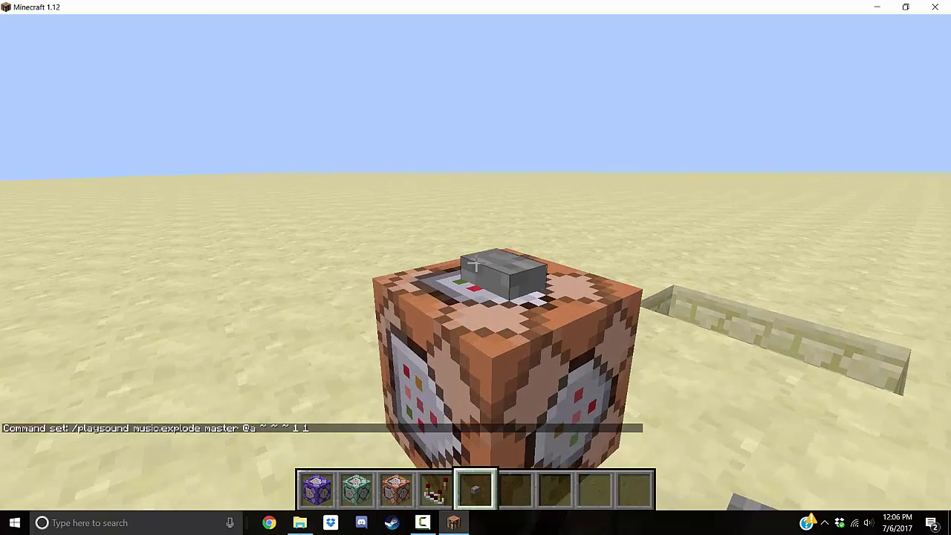
right_click(475, 261)
key(ctrl+a)
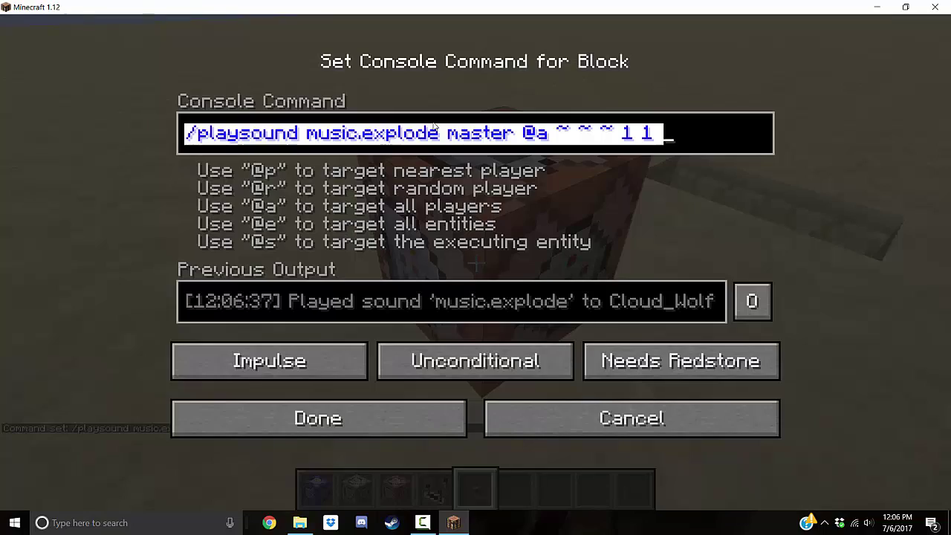
click(578, 418)
key(s)
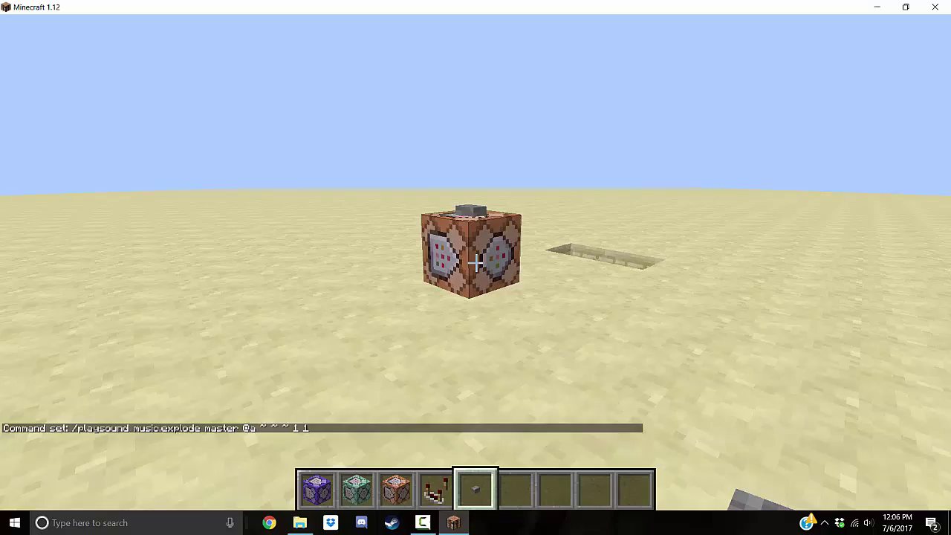
key(w)
key(w)
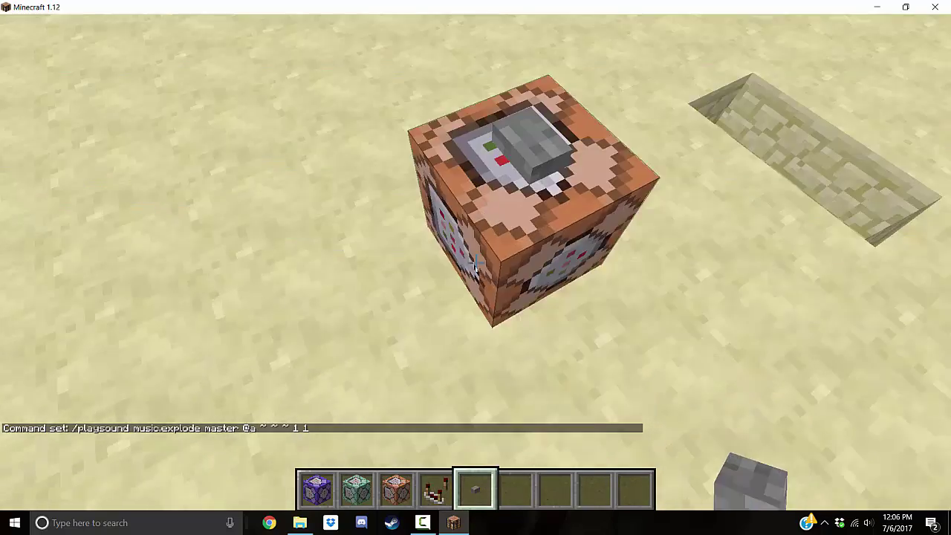
key(space)
key(w)
- Switch to File Explorer and copy shotgun.ogg from the resource pack's sounds\custom folder
key(e)
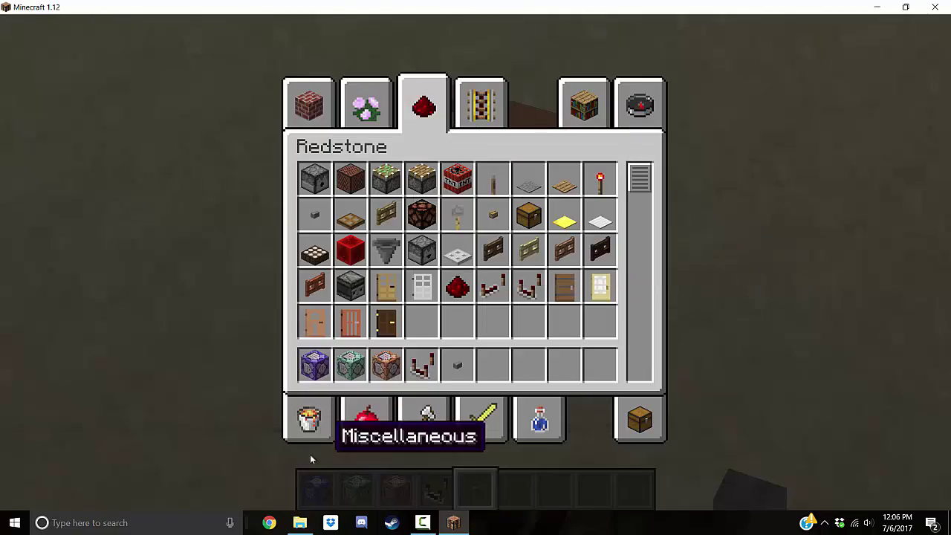
click(299, 522)
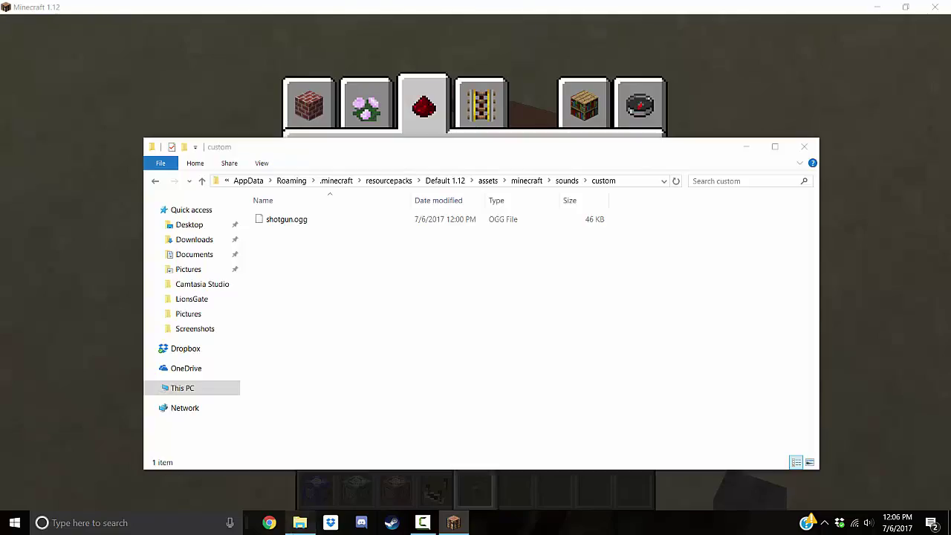
click(156, 182)
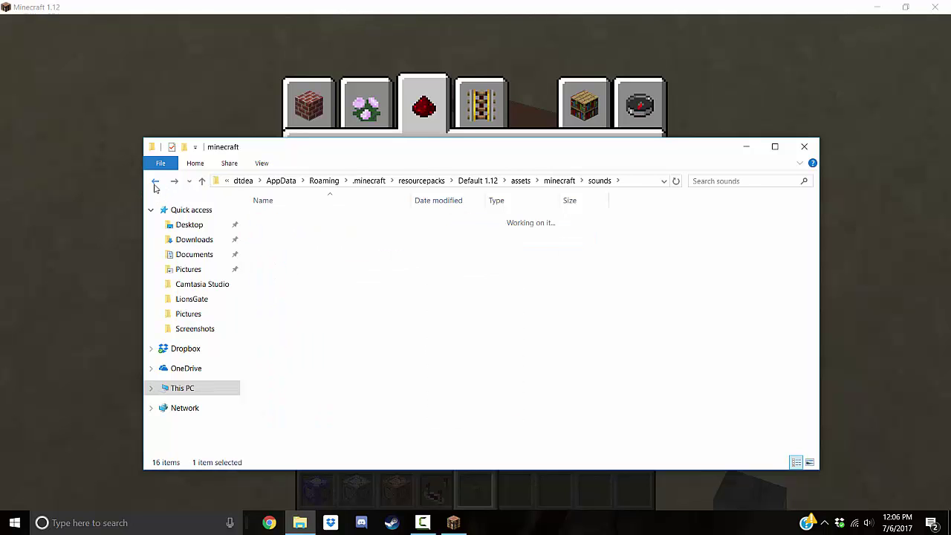
click(174, 182)
click(174, 186)
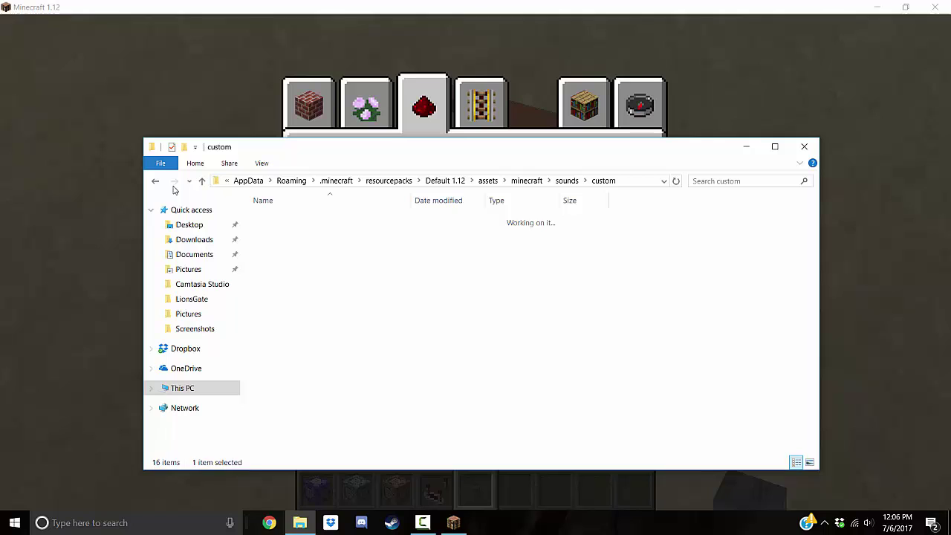
click(301, 222)
- Open the random folder inside the resource pack's sounds folder and delete bow.ogg
click(155, 183)
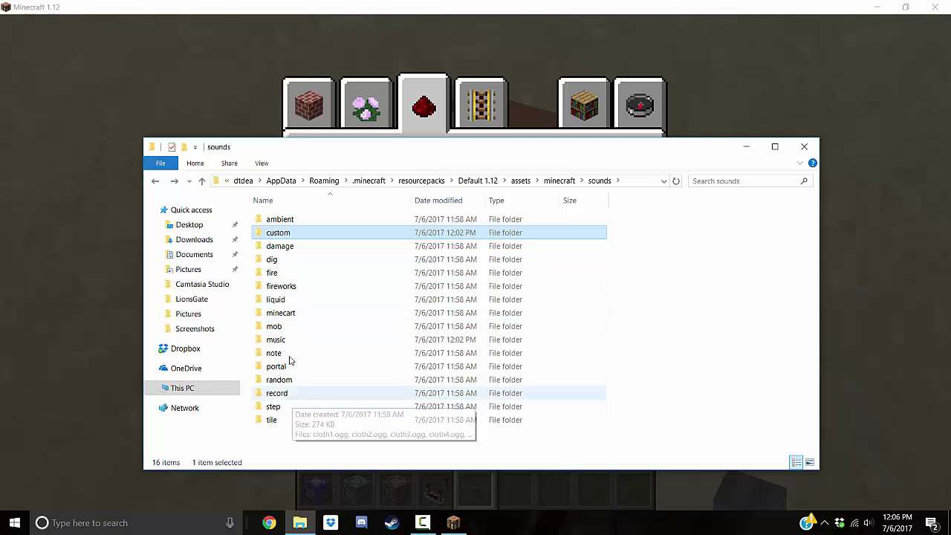
click(286, 381)
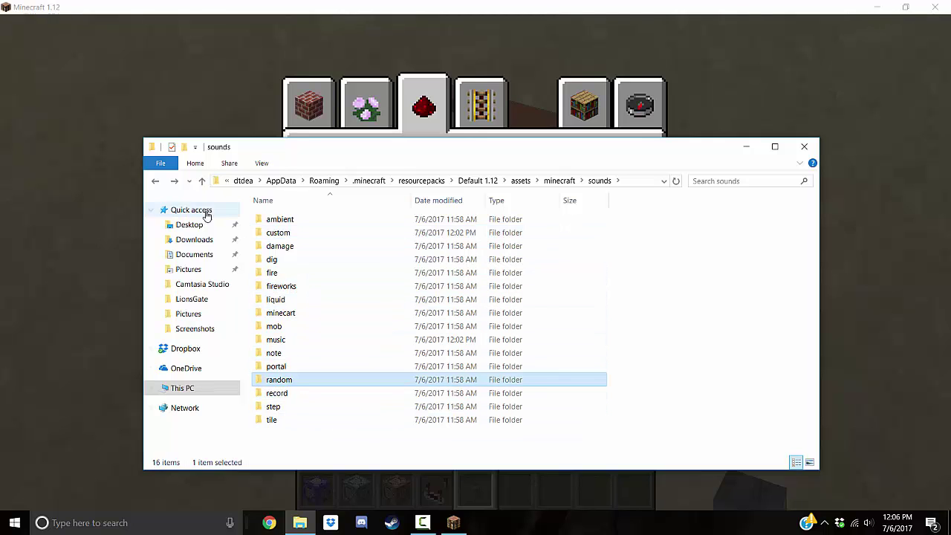
click(157, 183)
double_click(303, 287)
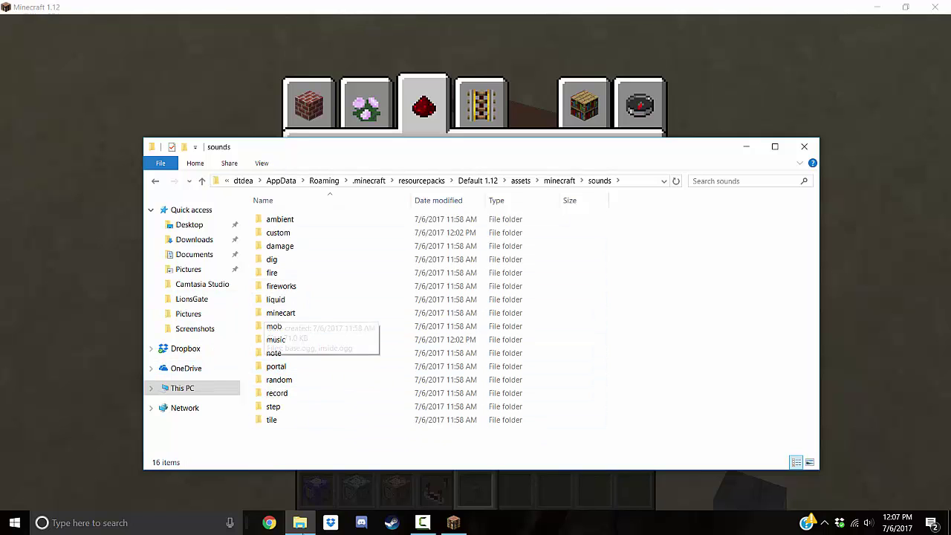
double_click(304, 381)
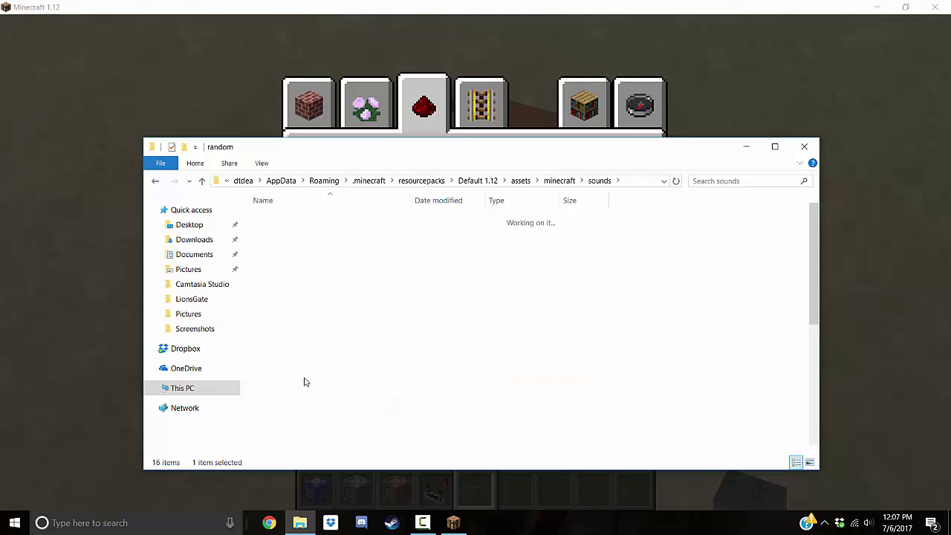
click(312, 261)
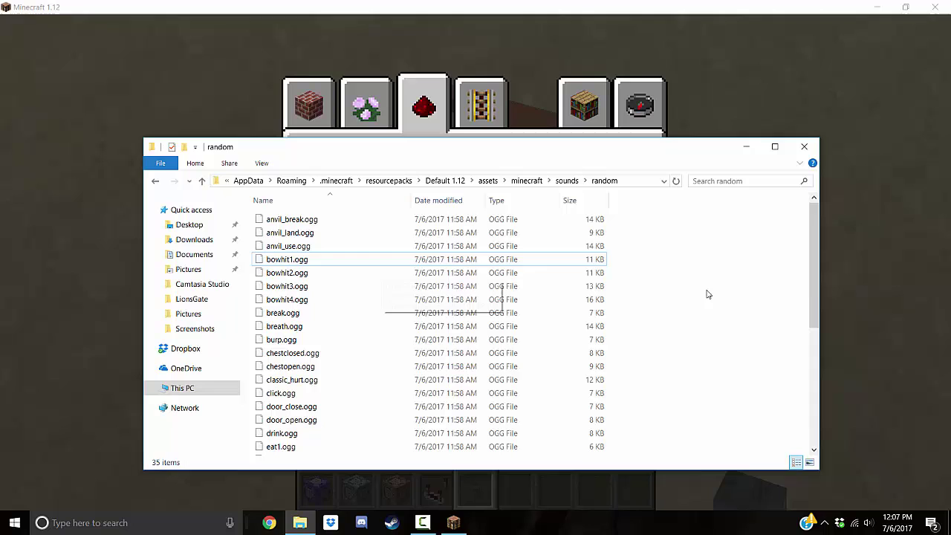
- Paste shotgun.ogg into the random folder and rename the copy as bow.ogg
key(s)
right_click(308, 450)
click(342, 423)
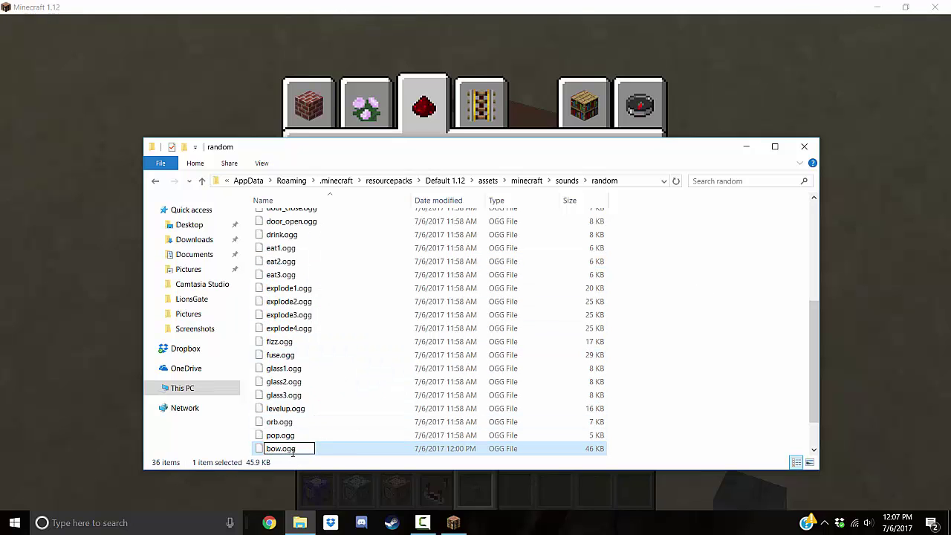
text(bow)
key(Return)
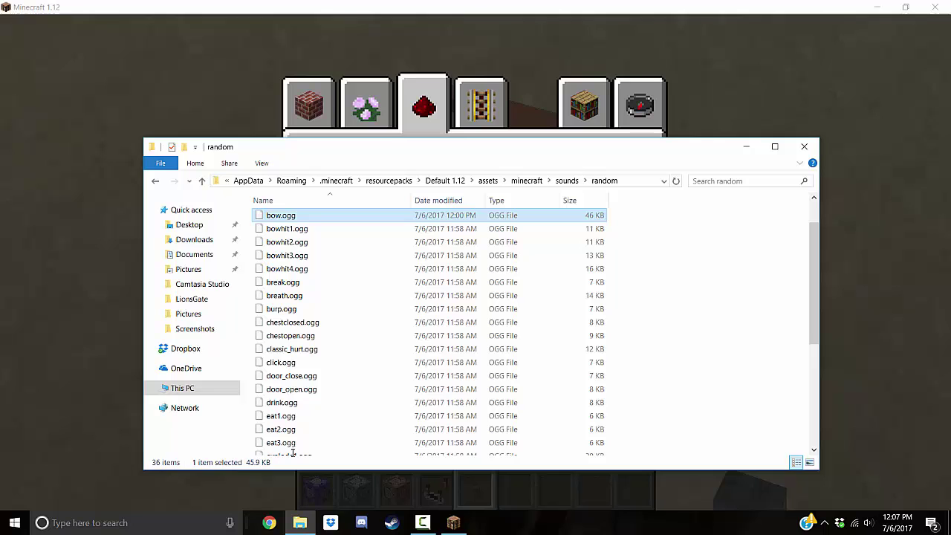
- Switch back to Minecraft and reload the resource packs
click(48, 243)
key(Escape)
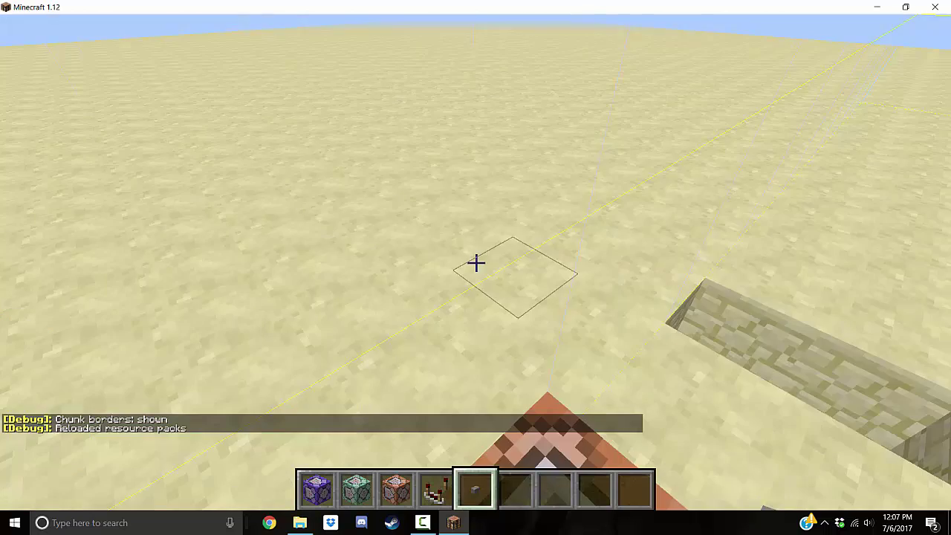
key(e)
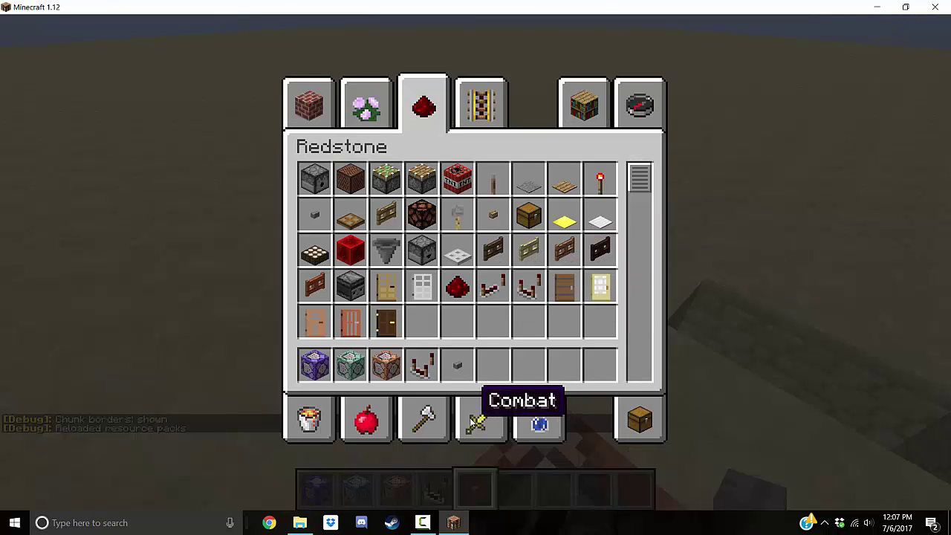
key(e)
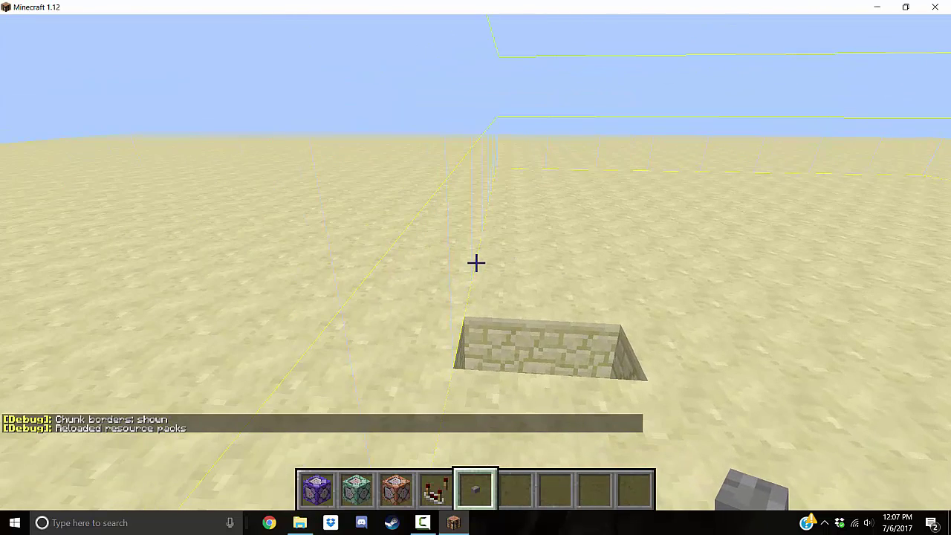
- Reload the chunks with their borders hidden and put a bow from the Combat items into the sixth hotbar slot
key(F3+a)
key(F3+g)
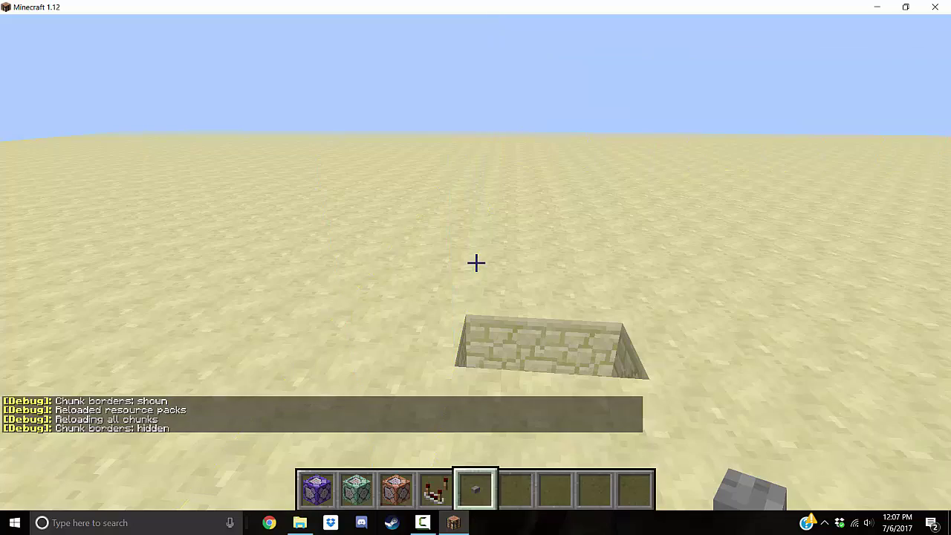
key(e)
click(480, 419)
click(315, 179)
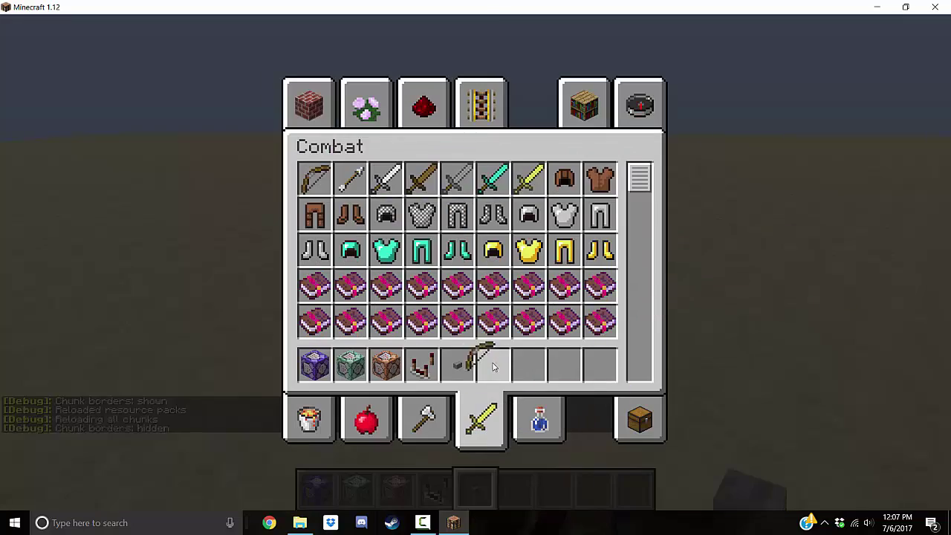
click(494, 365)
key(e)
scroll(475, 262, down, 1)
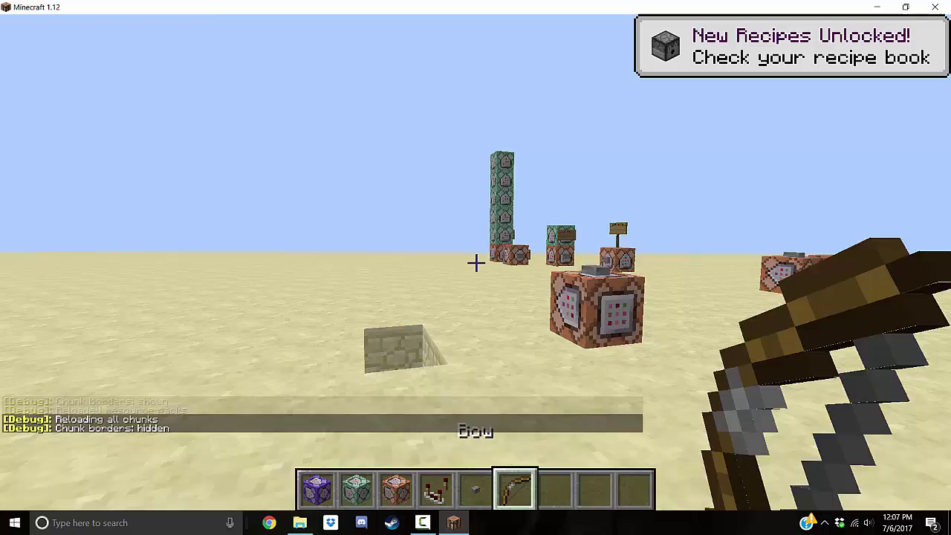
- Shoot arrows with the bow to test its replaced sound
right_click(475, 262)
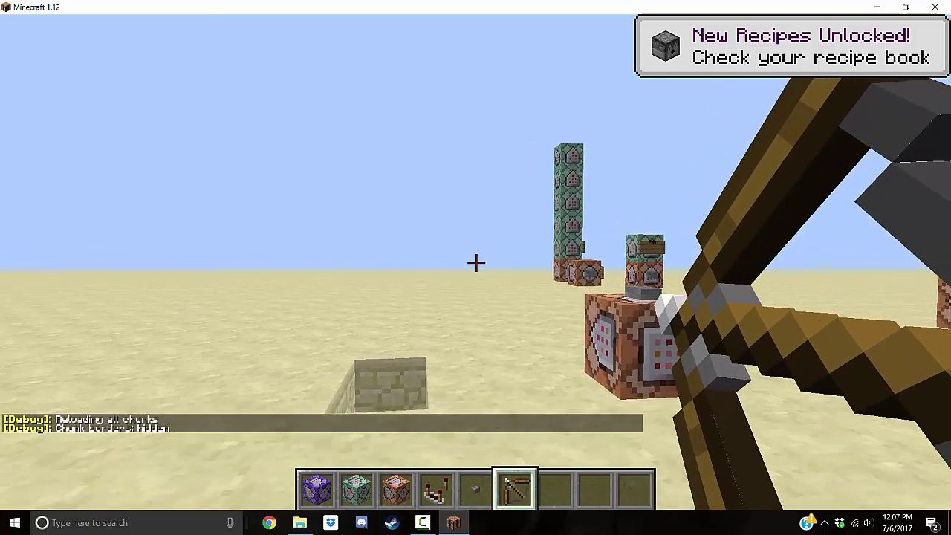
key(d)
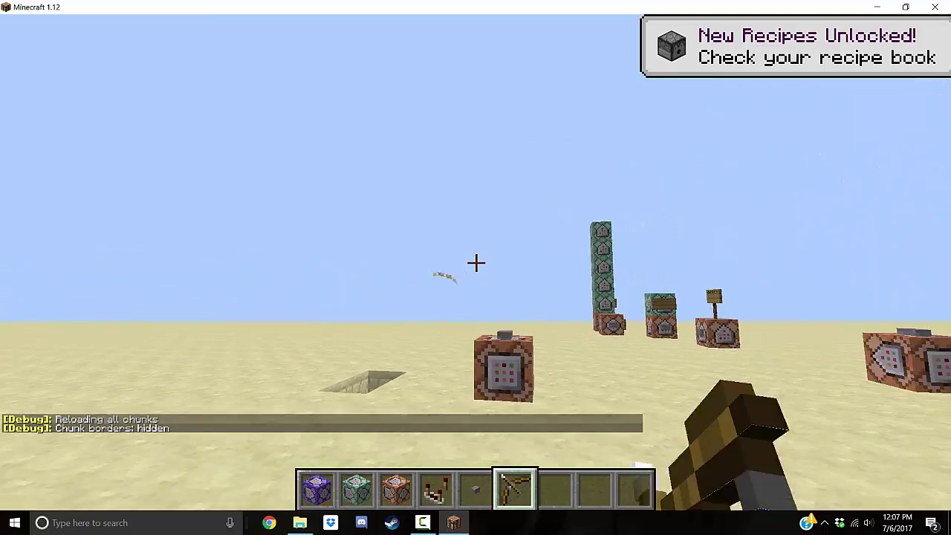
right_click(475, 262)
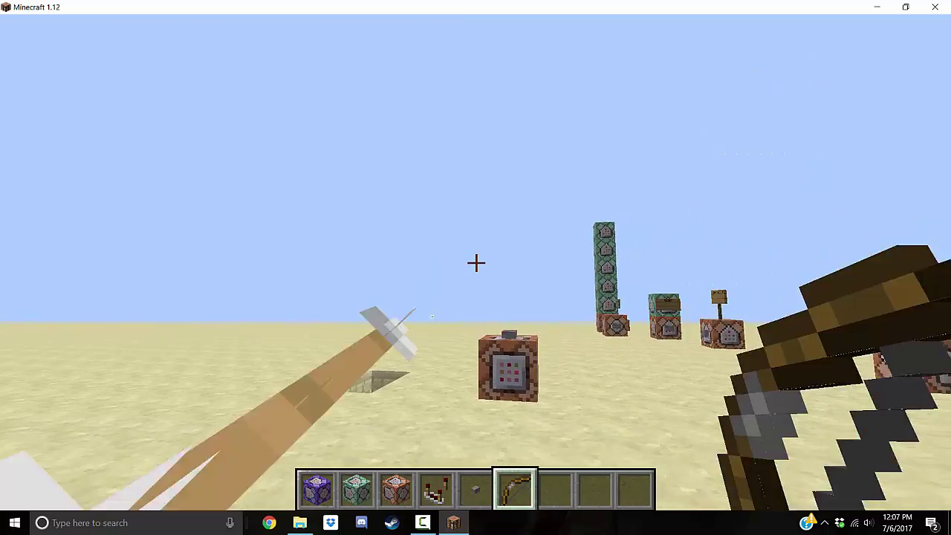
key(w)
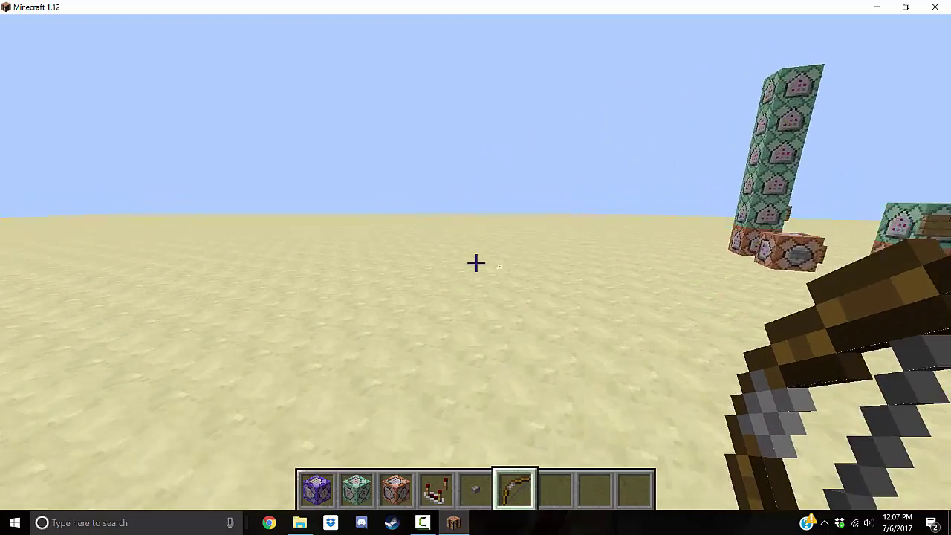
key(w)
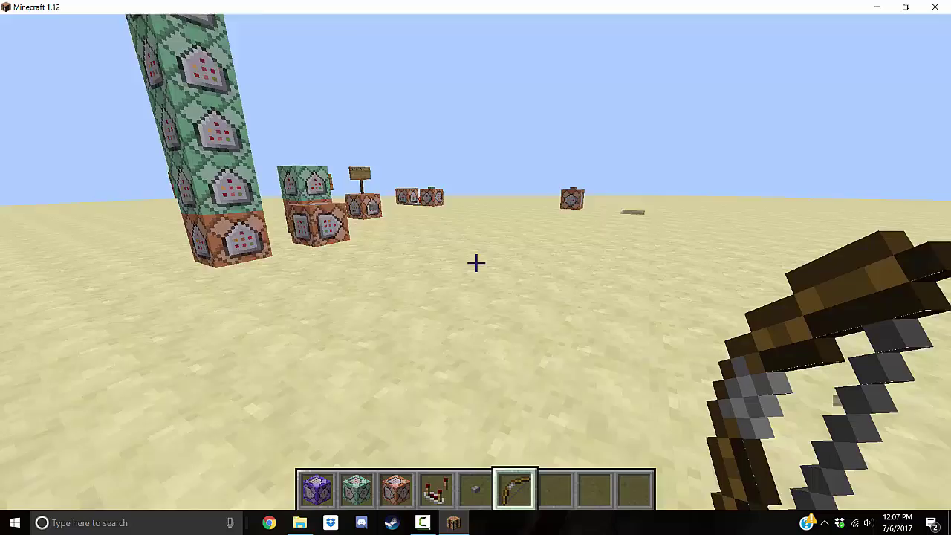
- Remove the bow and the stone button from the hotbar
key(w)
key(e)
shift+click(492, 365)
shift+click(458, 365)
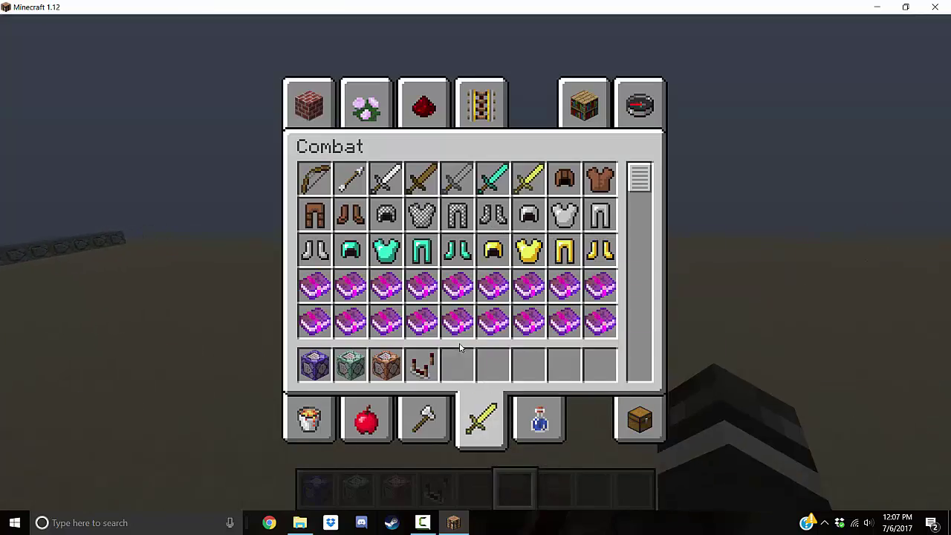
key(e)
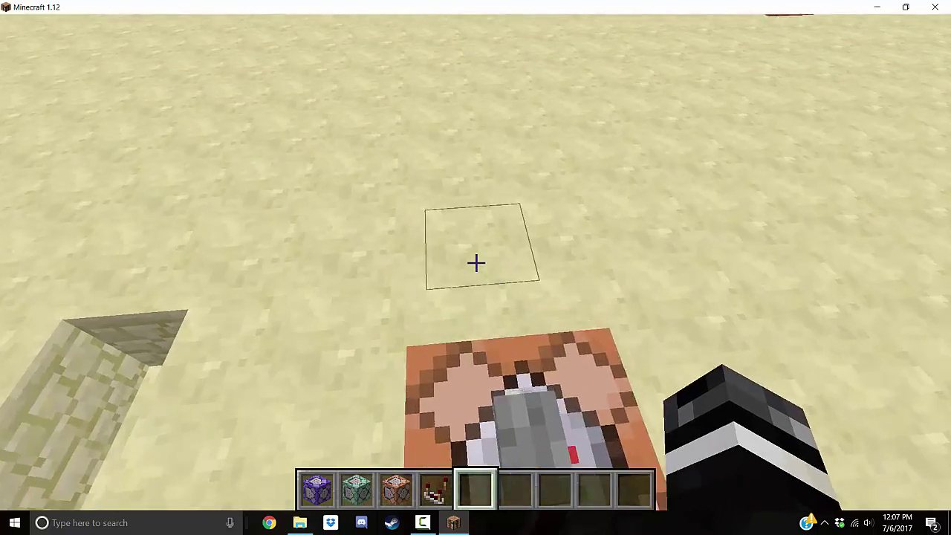
- Fill the hole beside the playsound command block with sandstone and clear the sandstone from the hotbar
key(space)
key(space)
key(w)
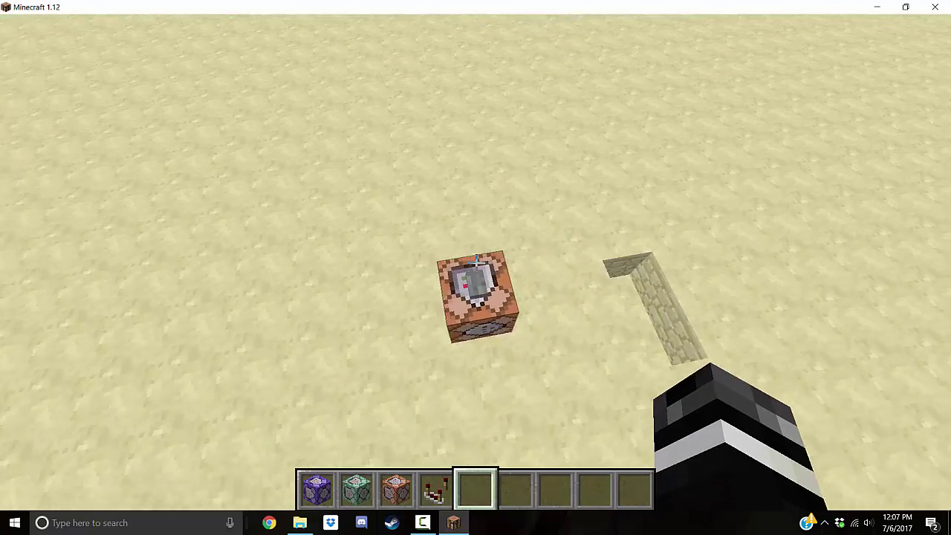
key(shift)
middle_click(476, 263)
right_click(477, 263)
right_click(476, 263)
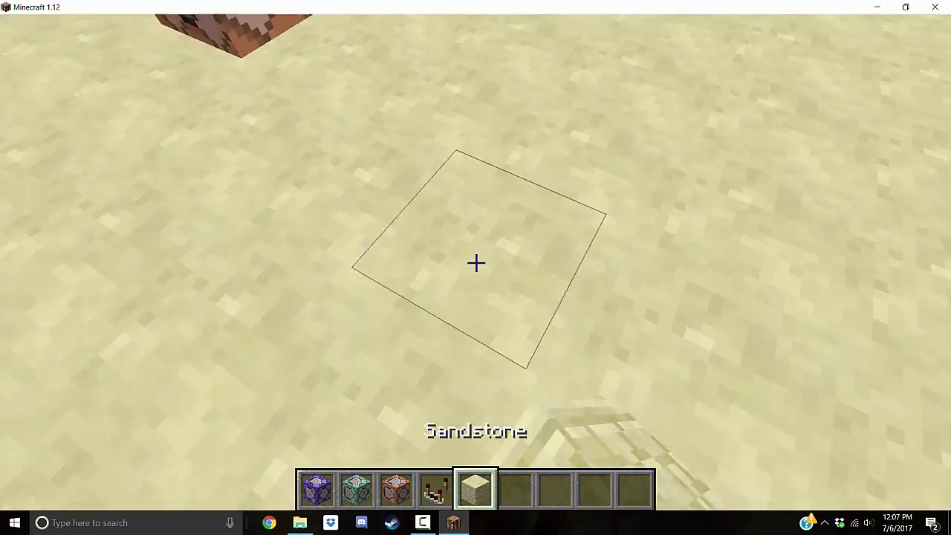
key(e)
shift+click(462, 377)
key(e)
- Look at the command block with the button on top and close its settings
key(w)
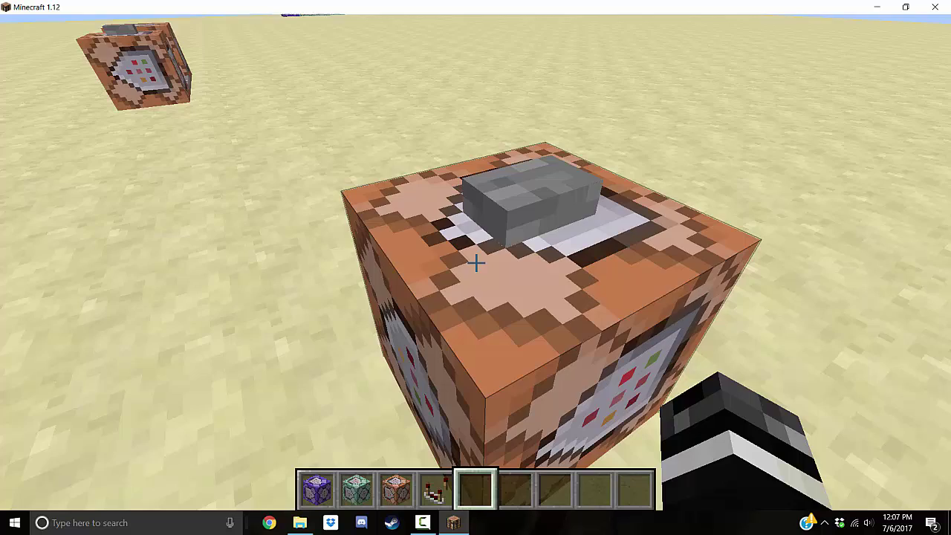
right_click(476, 263)
click(531, 413)
- Switch to File Explorer, go back to the resource pack's sounds folder, and return to the Minecraft world
key(e)
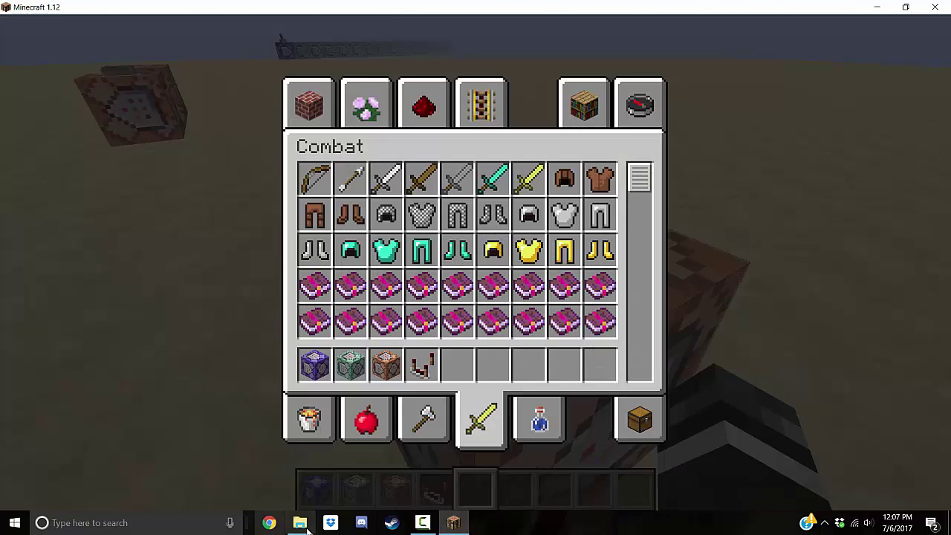
click(301, 522)
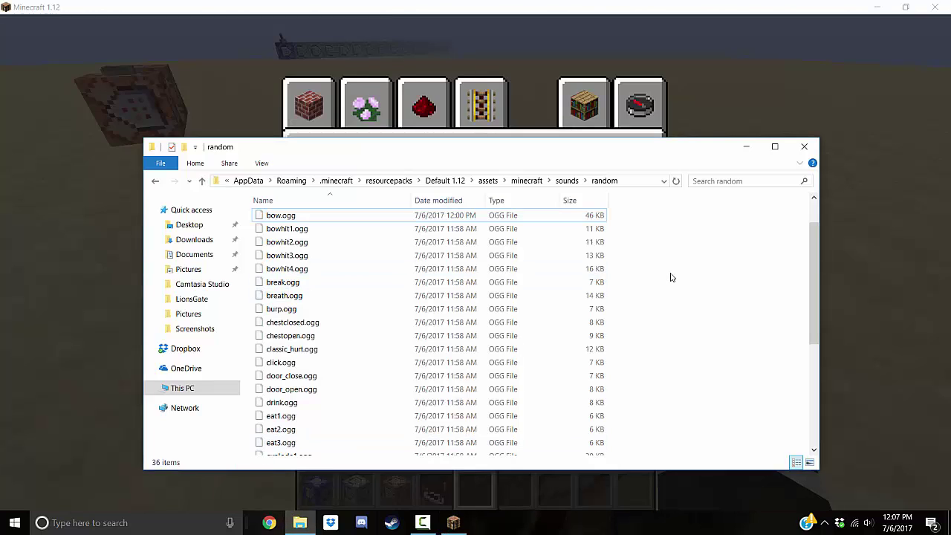
click(156, 182)
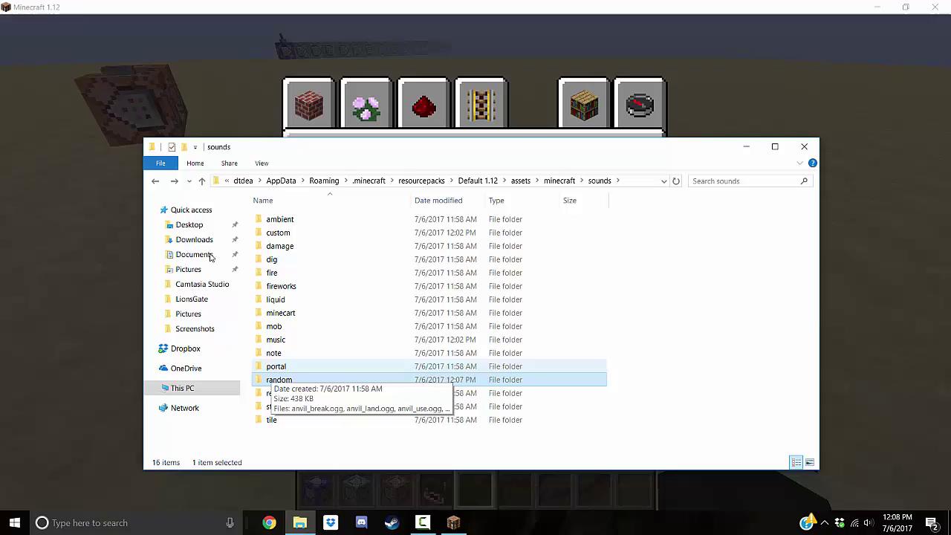
click(70, 193)
key(e)
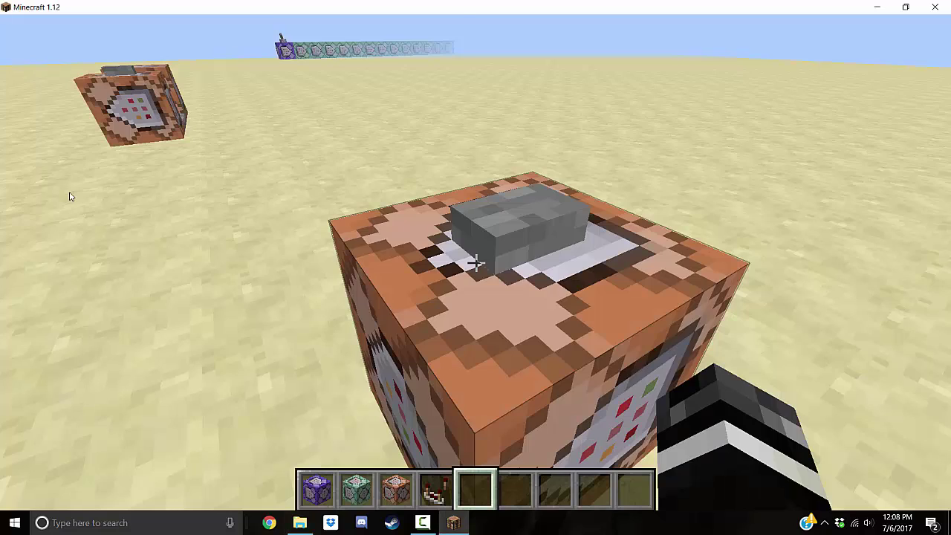
- Switch to the front-facing third-person view and move the character beside the command block
key(F5)
key(F5)
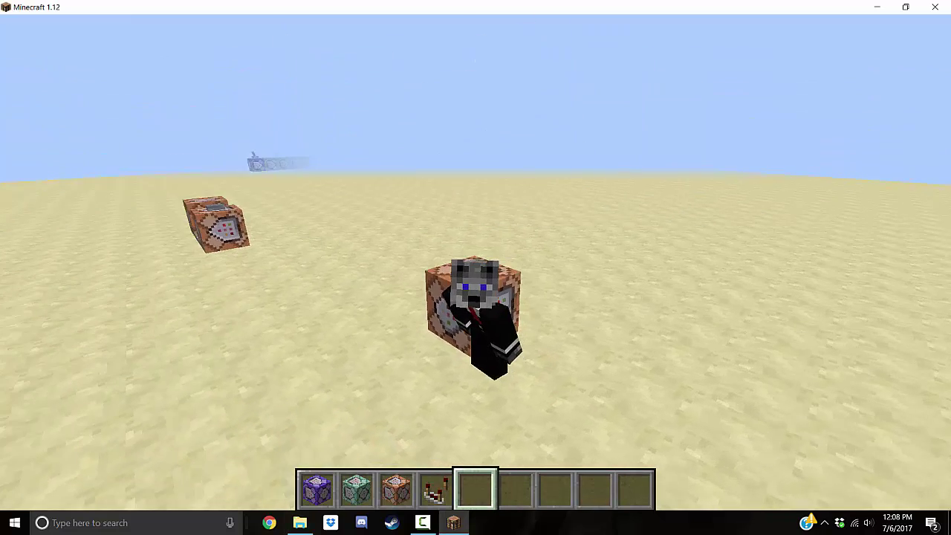
key(a)
key(s)
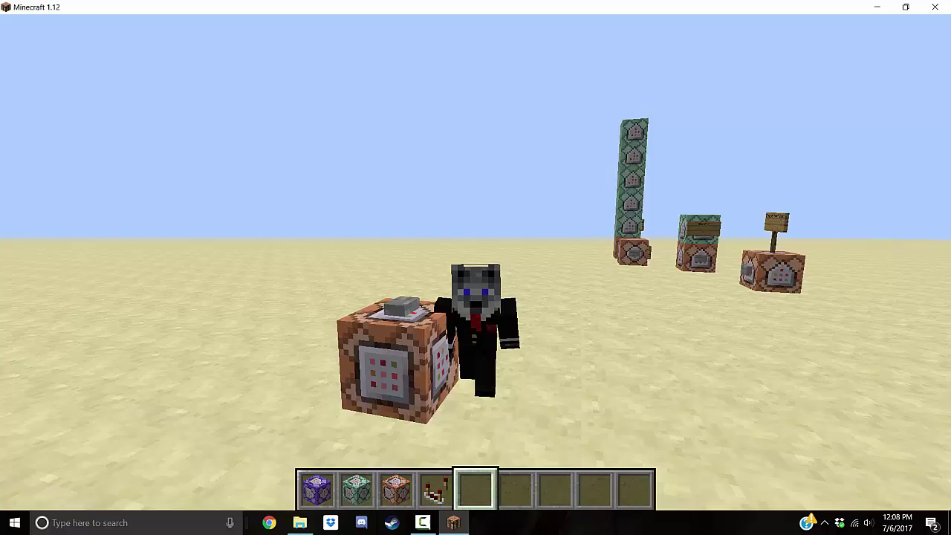
key(d)
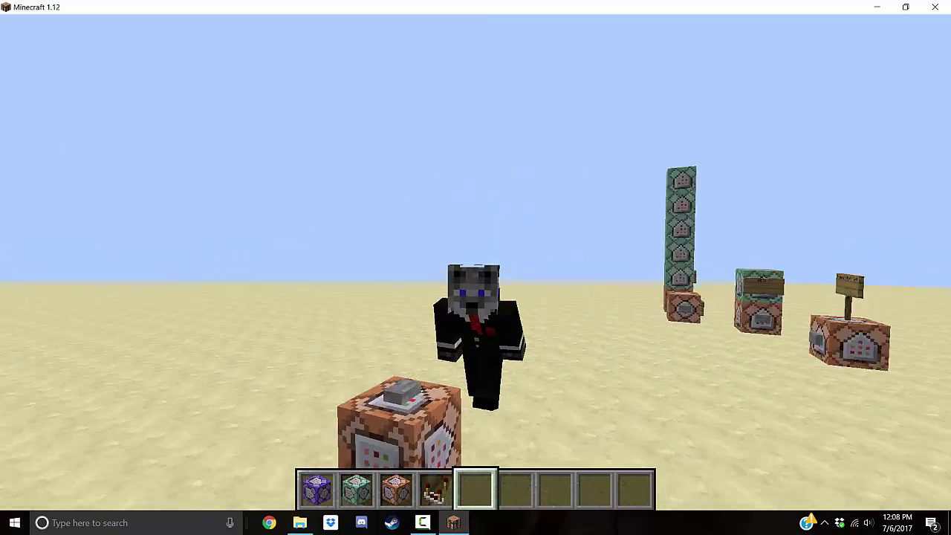
- Switch to File Explorer, check the pack_format entry of the Default 1.12 pack's MCMETA file in Notepad, and return to Minecraft
key(e)
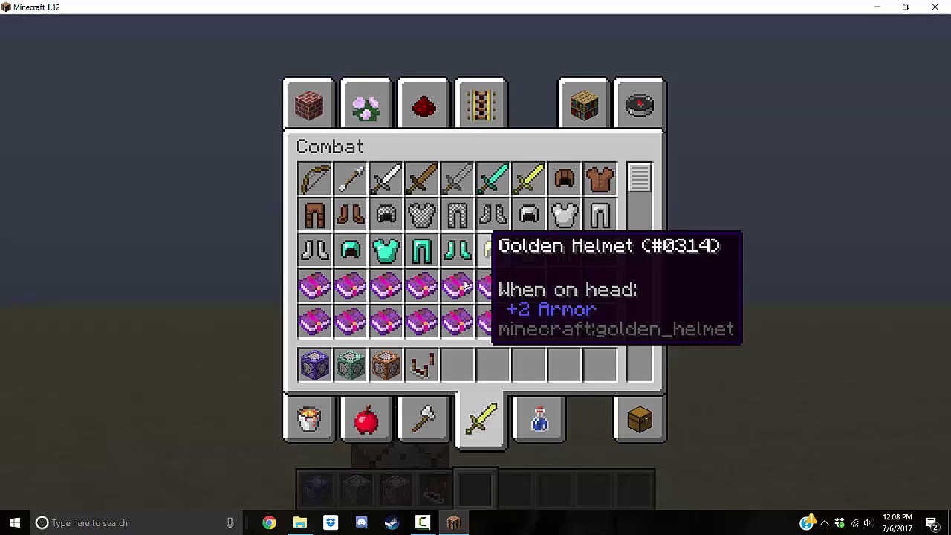
key(alt+Tab)
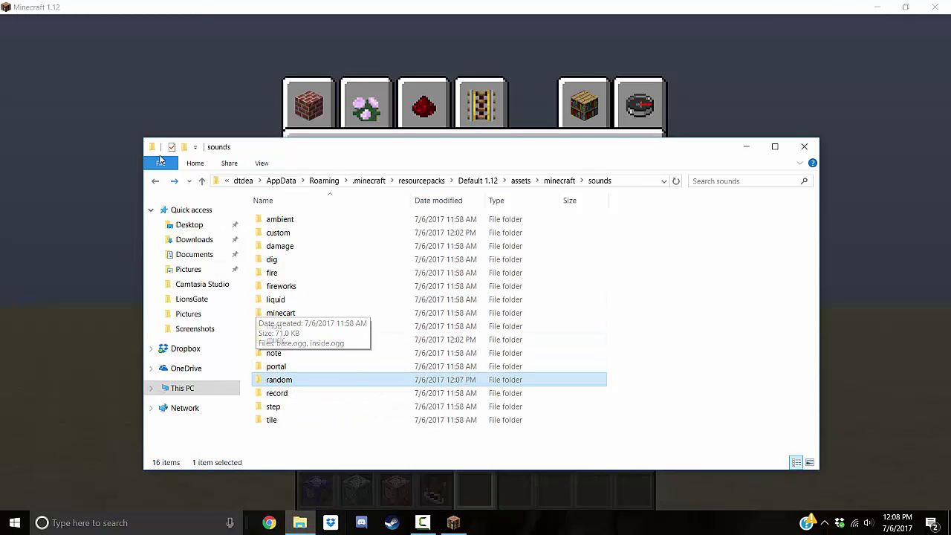
click(153, 181)
click(153, 181)
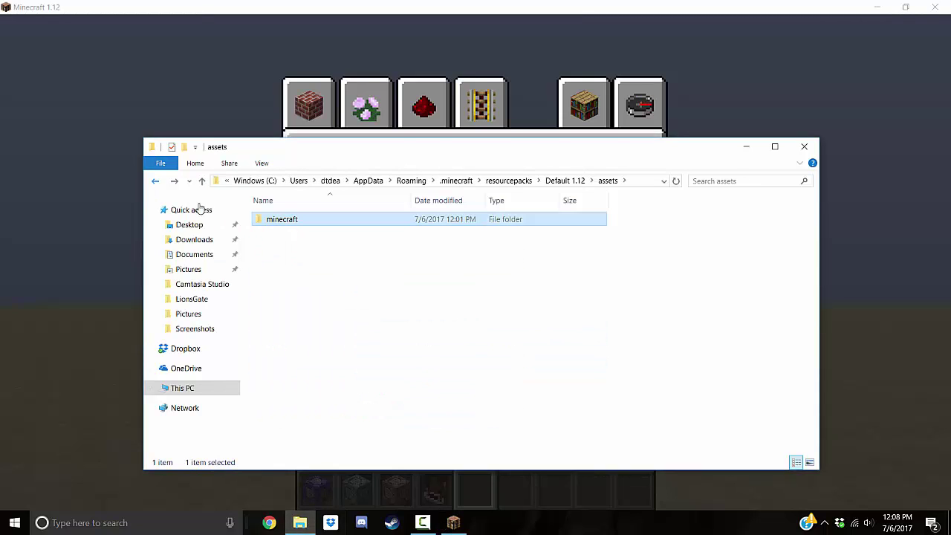
click(155, 181)
click(274, 246)
click(274, 234)
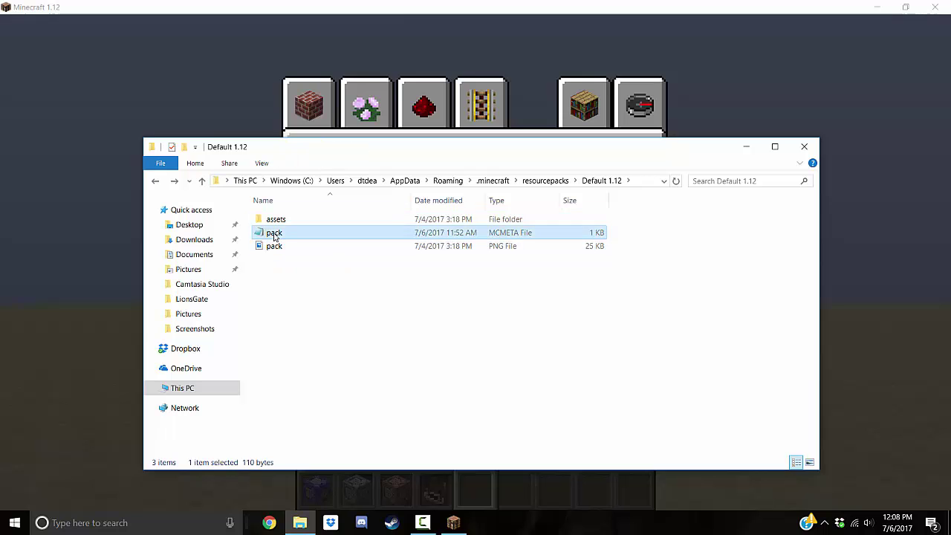
double_click(274, 234)
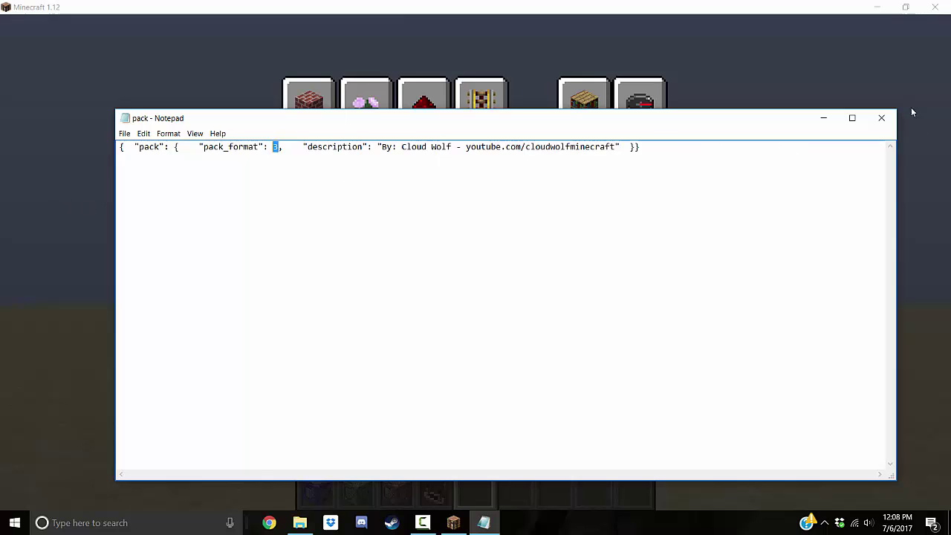
click(881, 117)
click(860, 284)
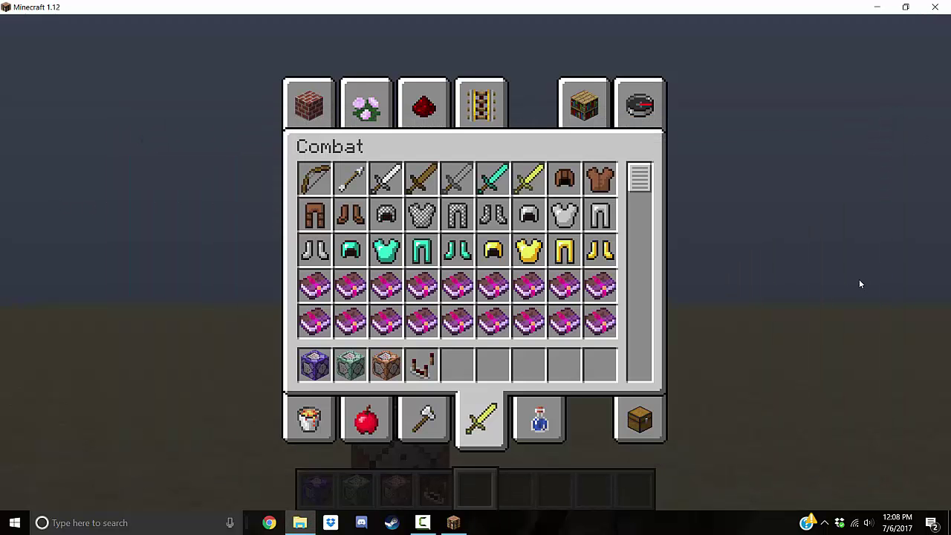
- Switch to File Explorer, view the resource pack's pack PNG image, and close the image viewer
click(299, 522)
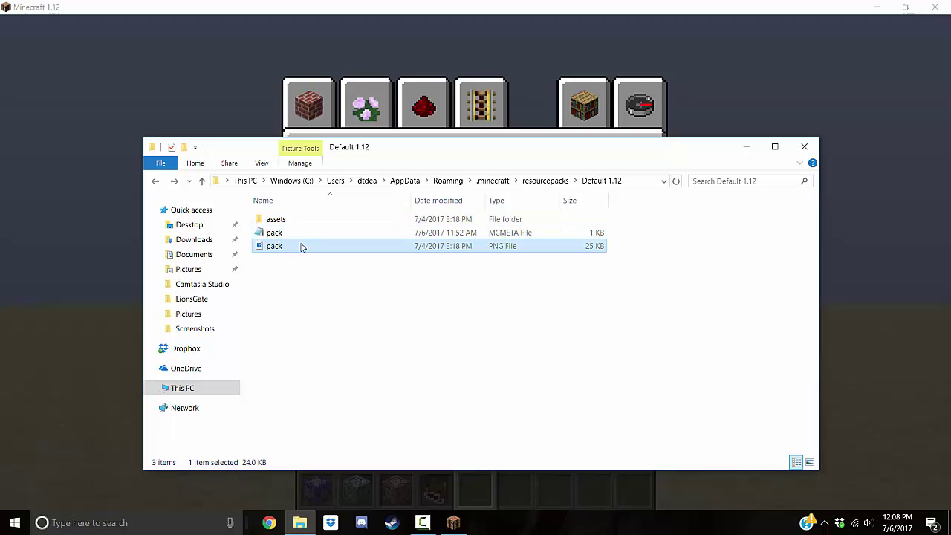
drag(313, 302, 273, 247)
double_click(300, 250)
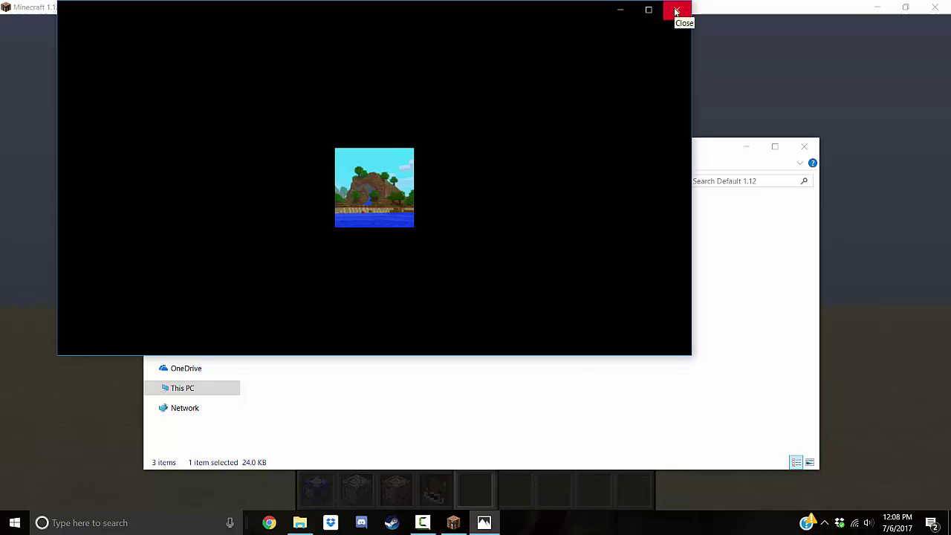
click(675, 11)
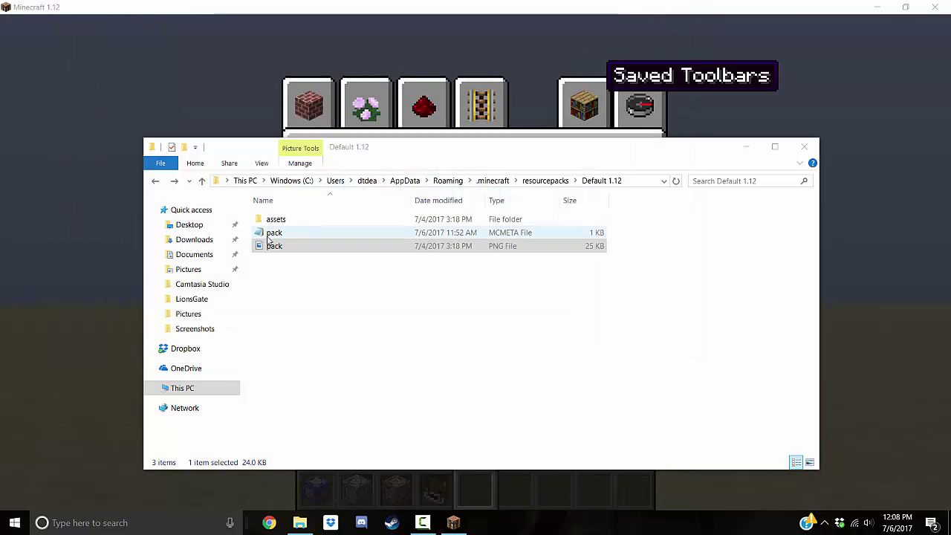
- Open the resource pack's assets folder and its minecraft subfolder
double_click(273, 219)
click(269, 220)
double_click(270, 220)
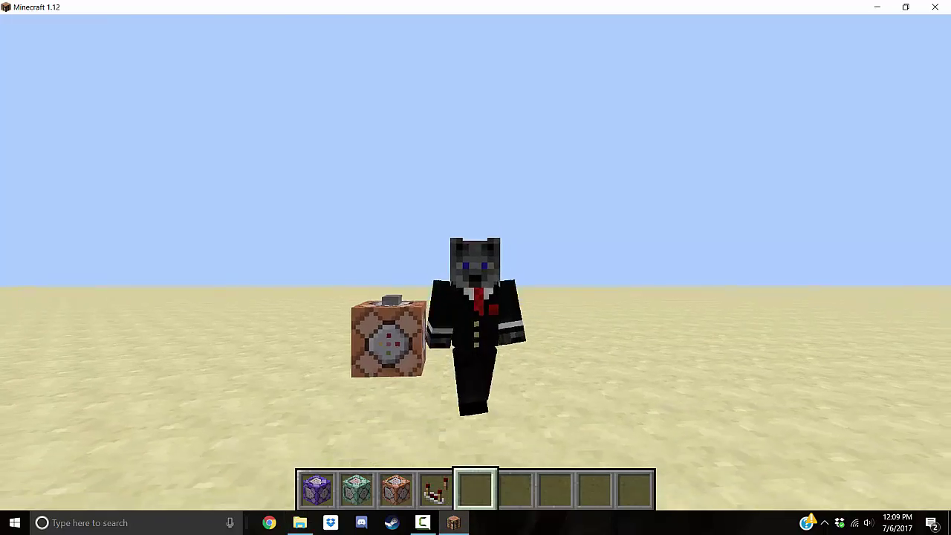
key(space)
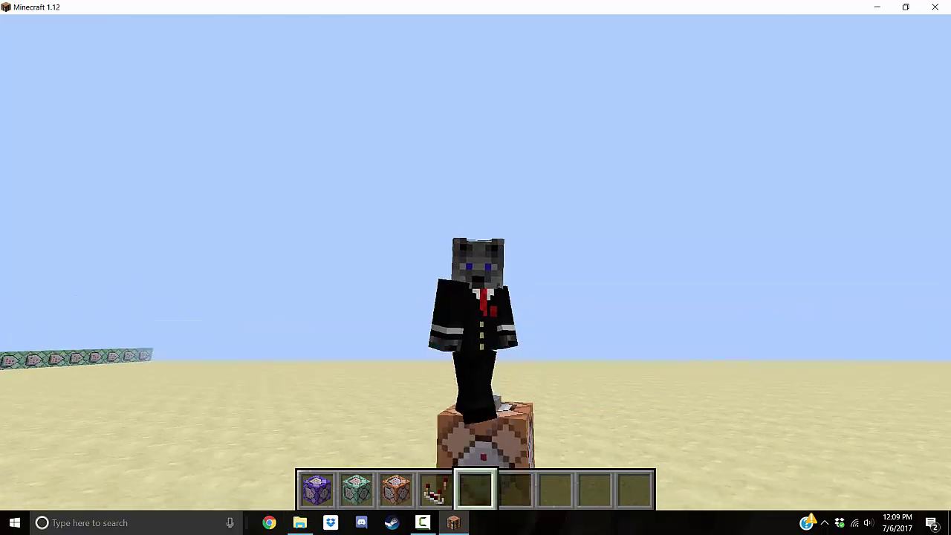
key(s)
key(shift)
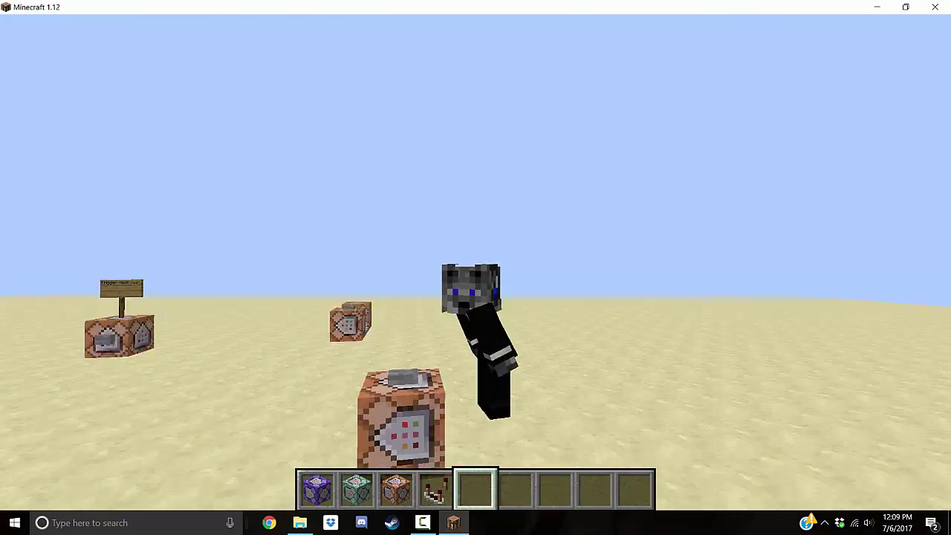